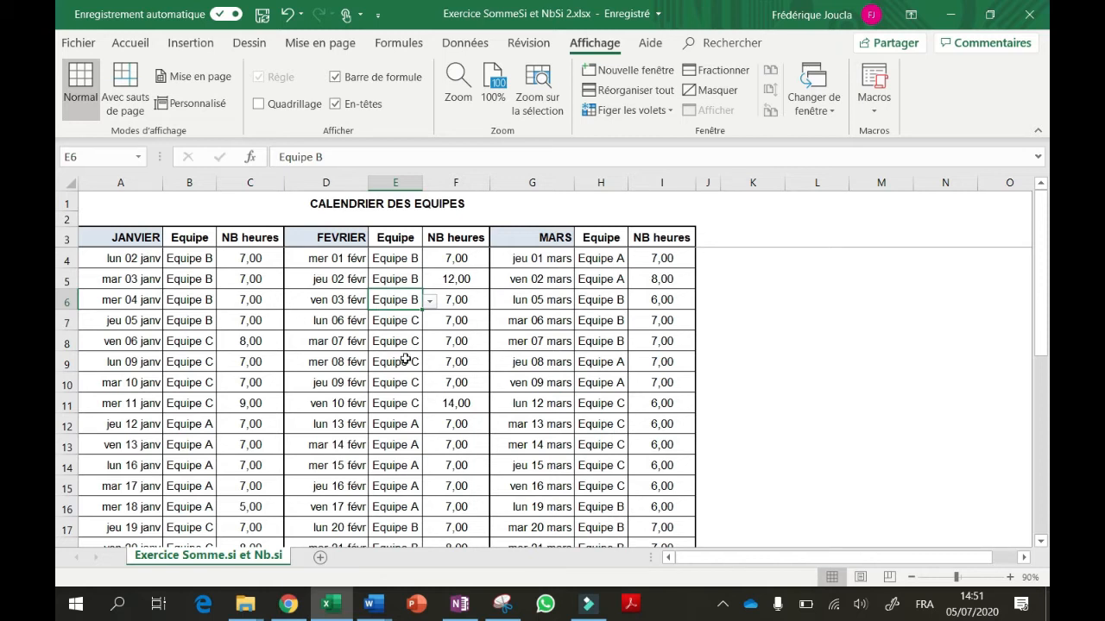
- Examine the team calendar, January's team column B4:B25 and the empty day and hour totals for each team
scroll(405, 358, down, 7)
scroll(405, 358, down, 1)
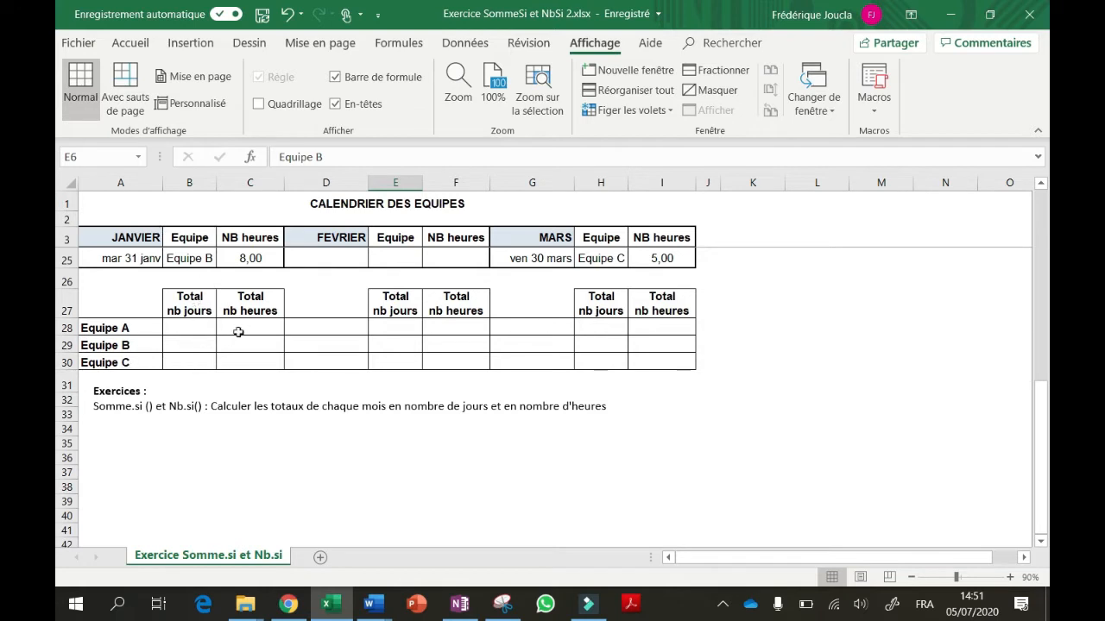
click(192, 328)
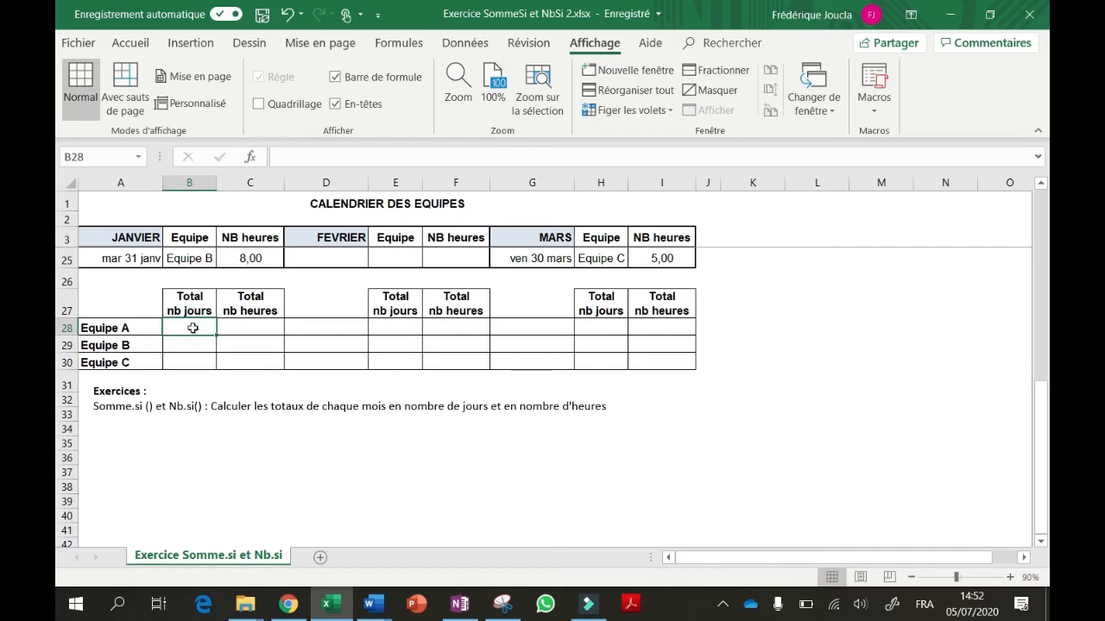
scroll(193, 328, up, 1)
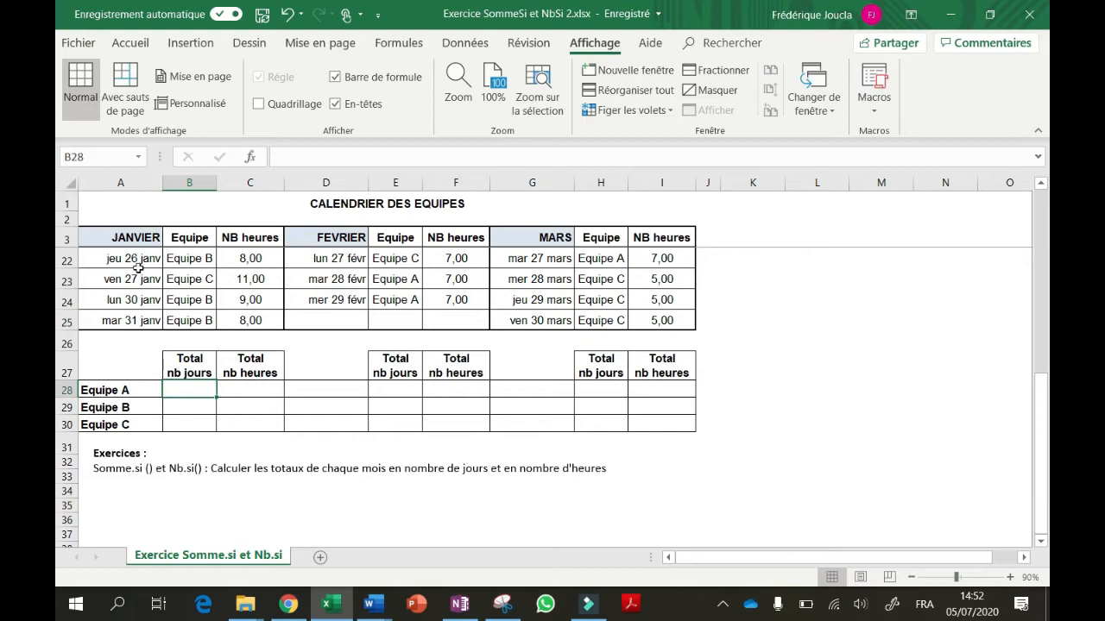
scroll(136, 264, up, 3)
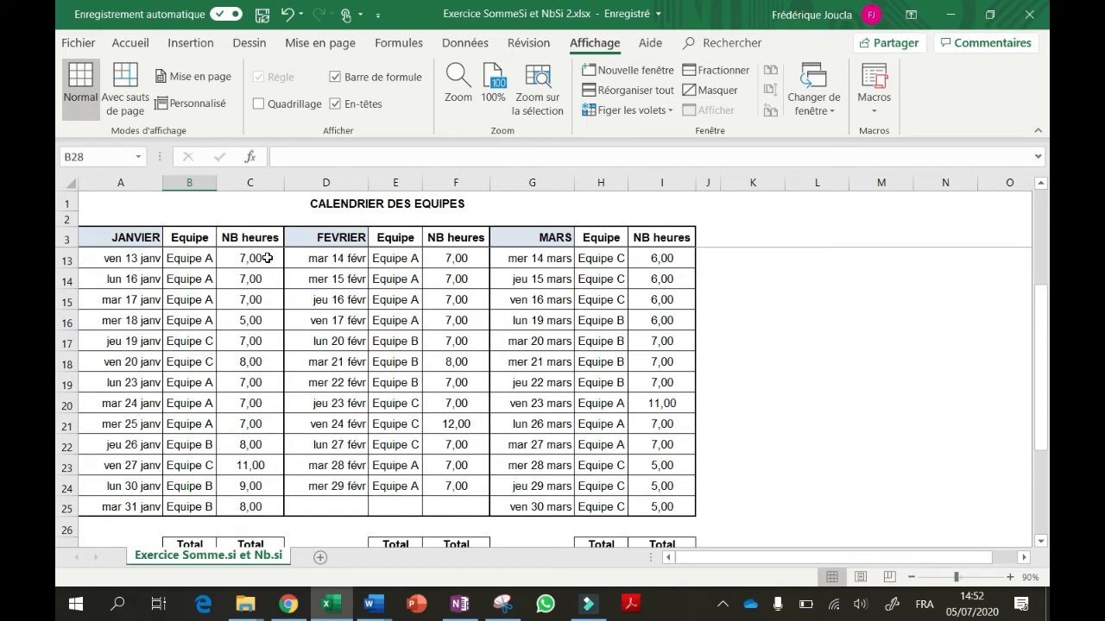
scroll(267, 258, down, 3)
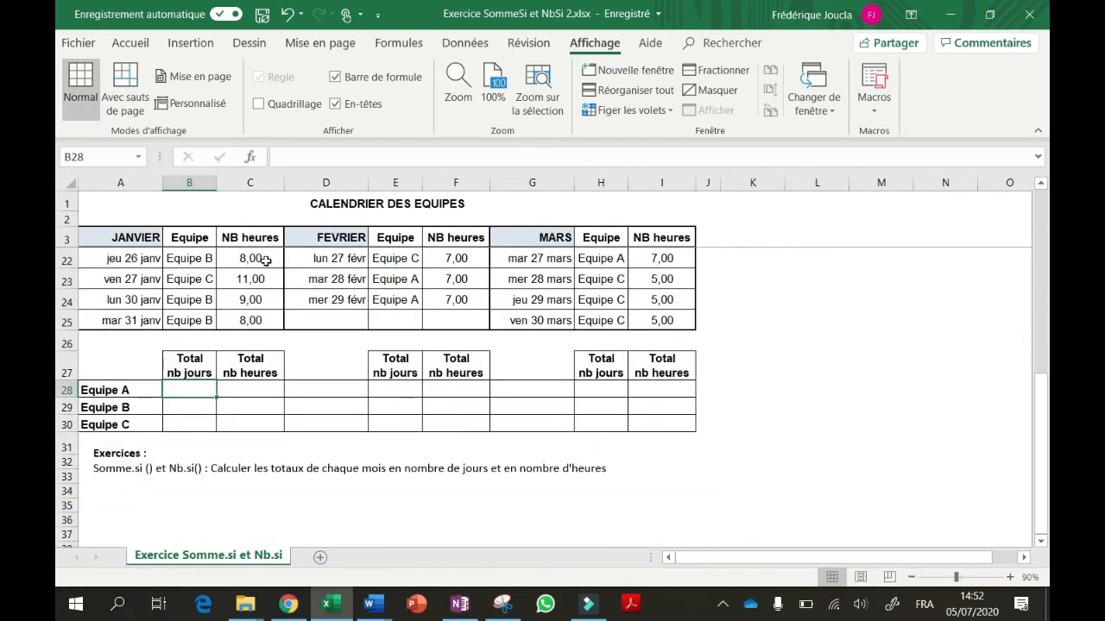
click(194, 390)
scroll(194, 250, up, 6)
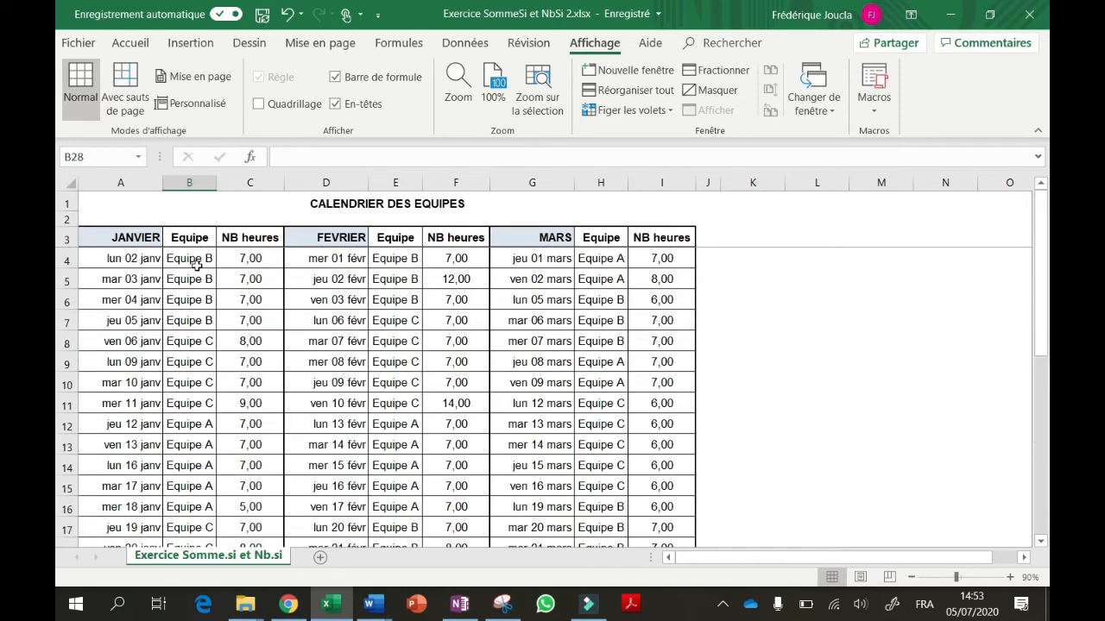
drag(195, 259, 182, 517)
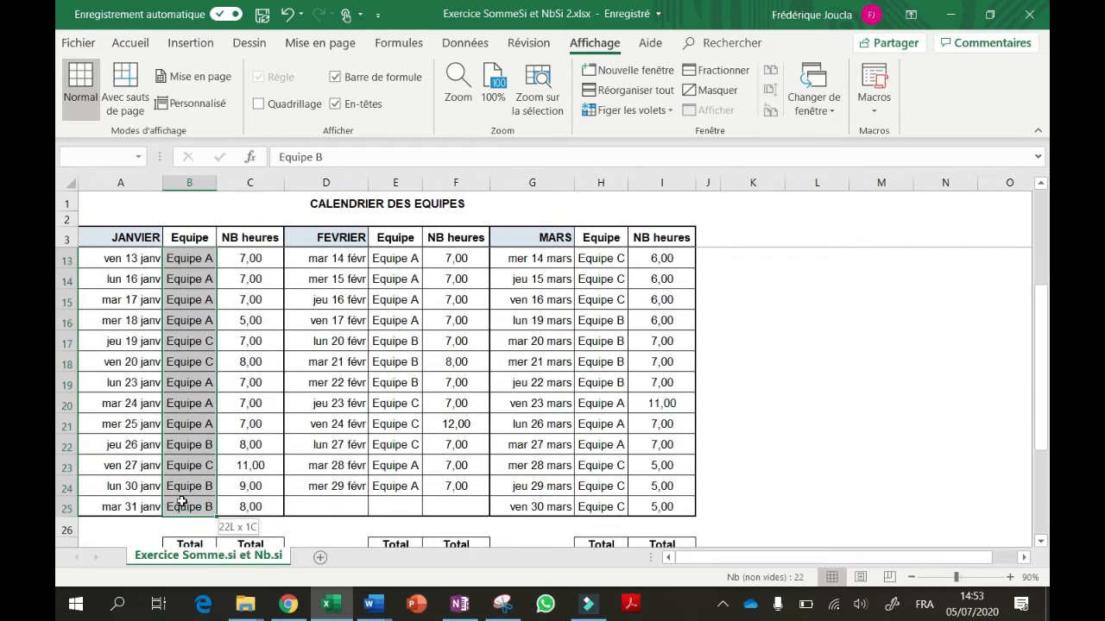
scroll(189, 442, down, 3)
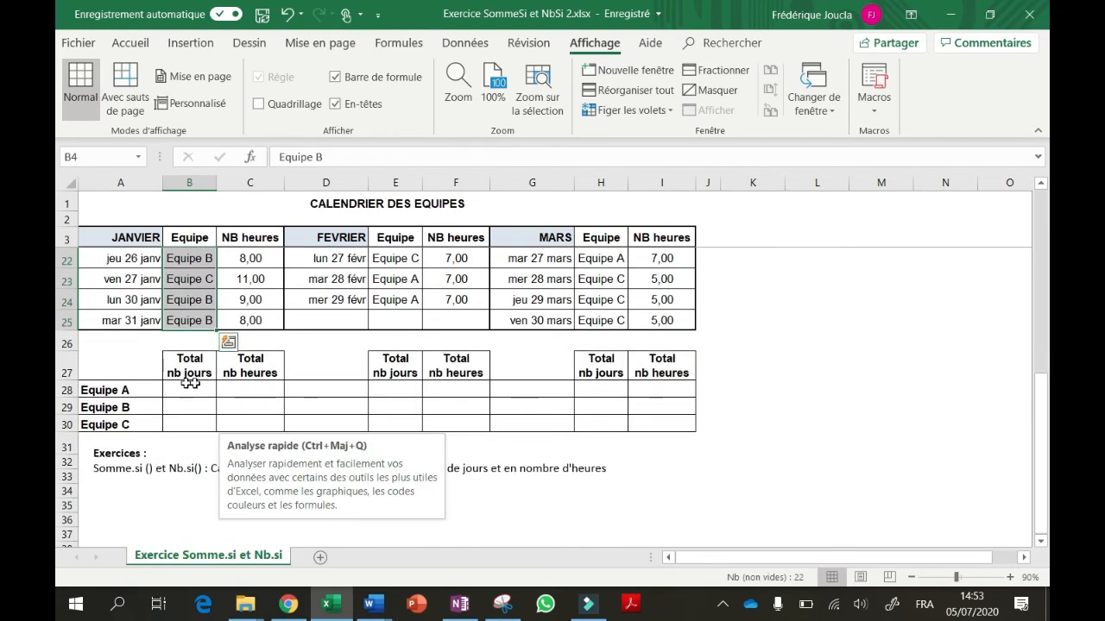
- Begin an NB.SI formula in B28 for Equipe A's January days, with B4:B25 as the range
click(189, 386)
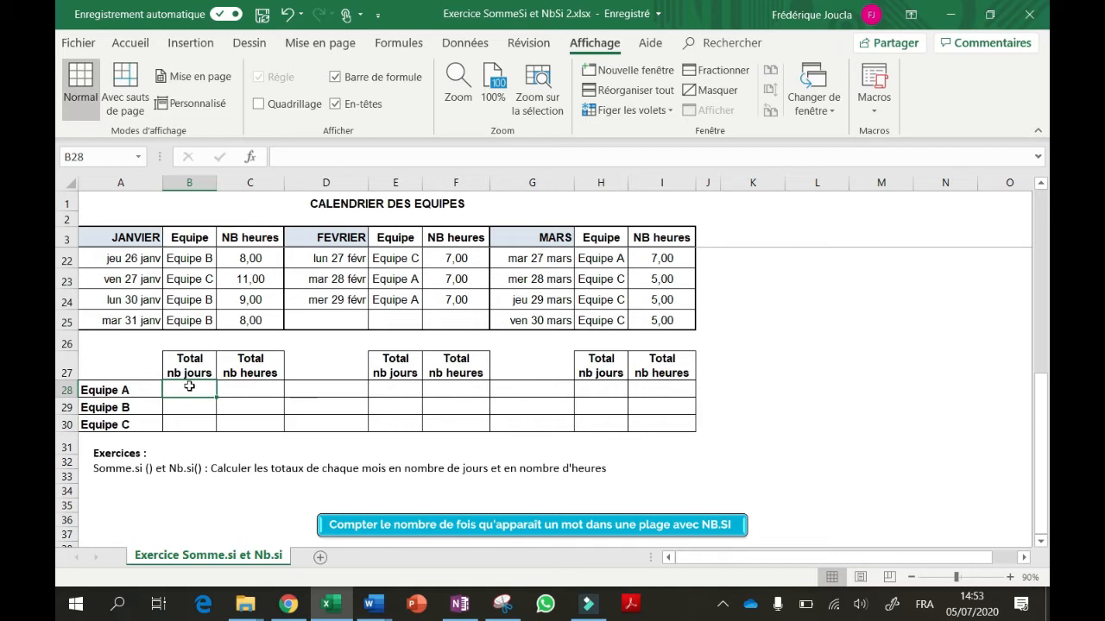
text(=)
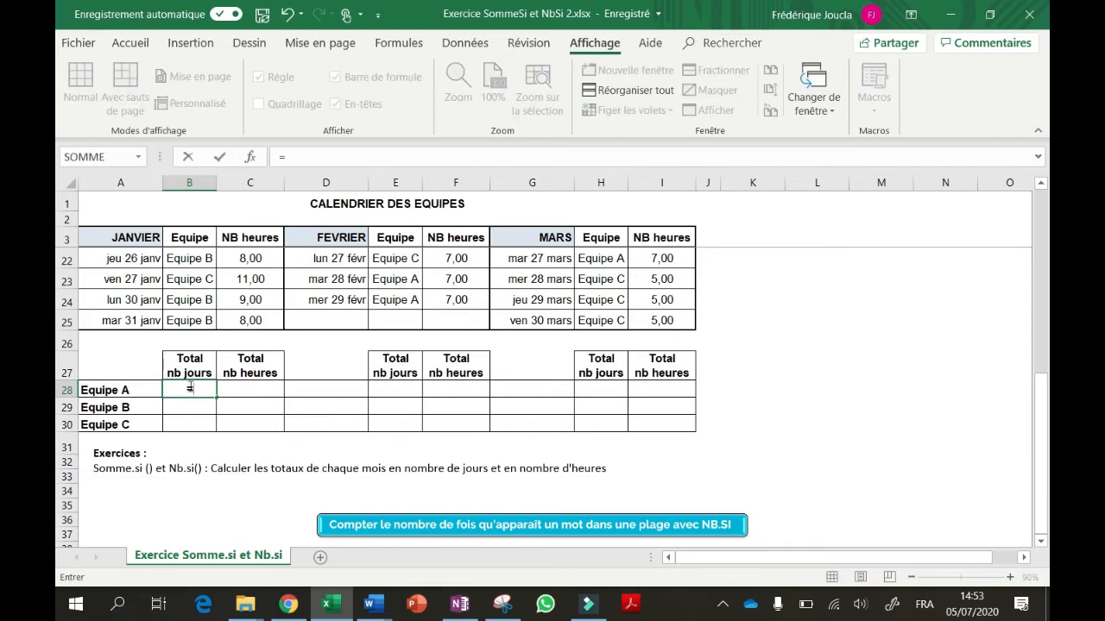
text(nb)
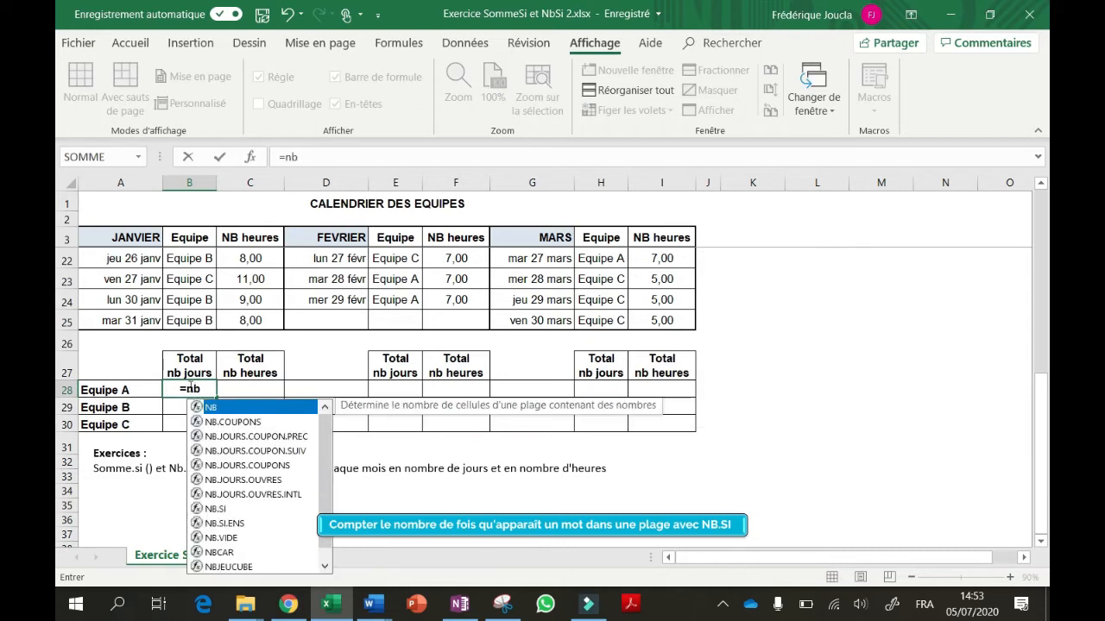
text(.si)
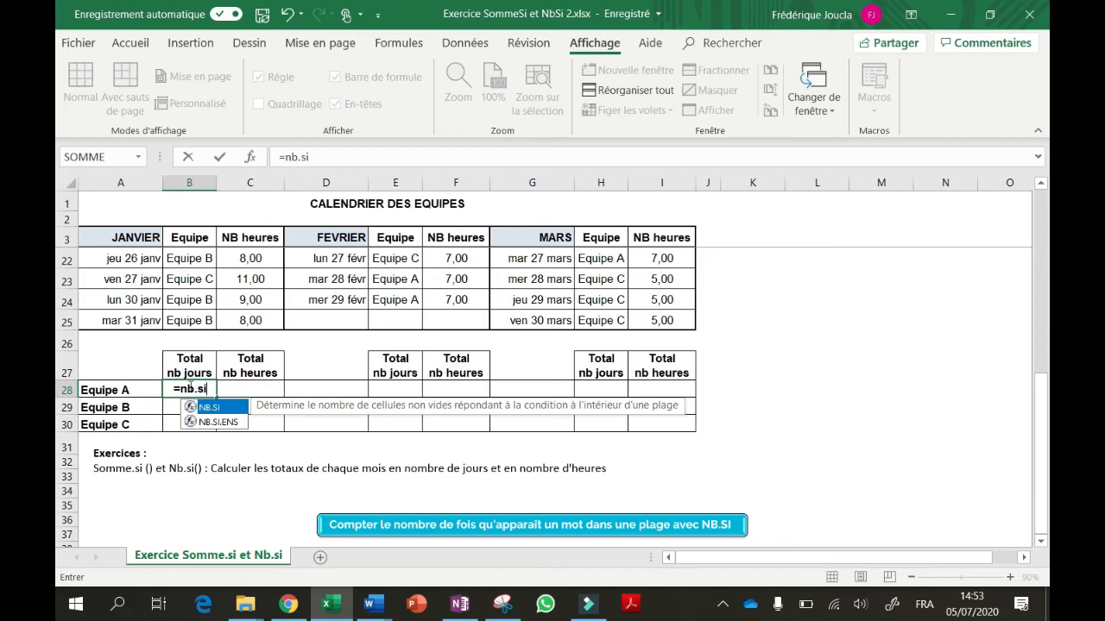
text(()
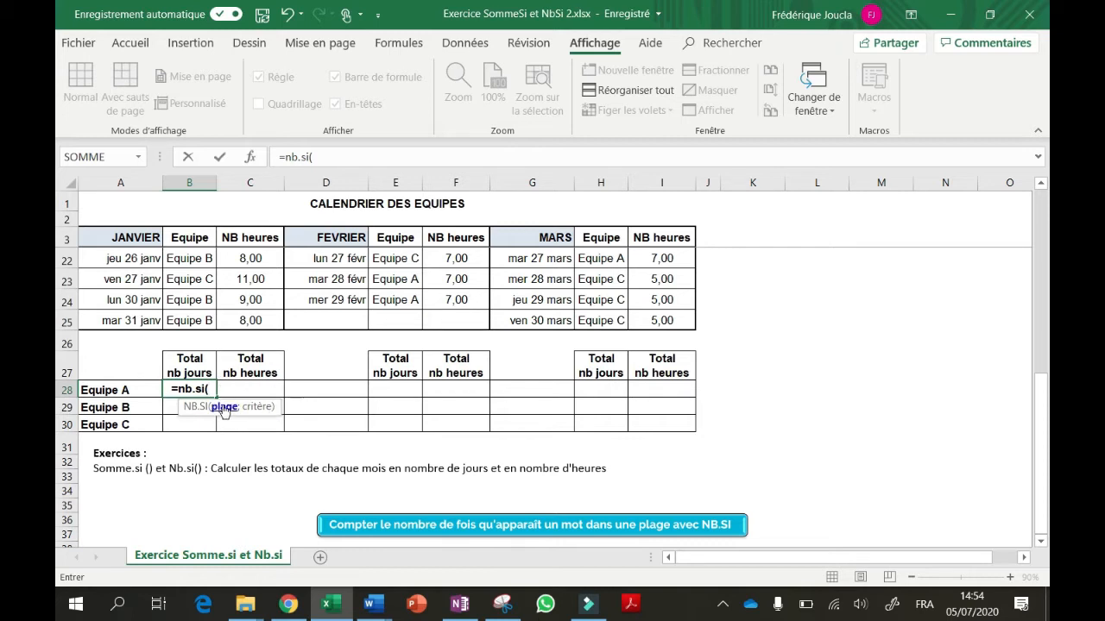
drag(182, 321, 182, 259)
scroll(186, 321, down, 6)
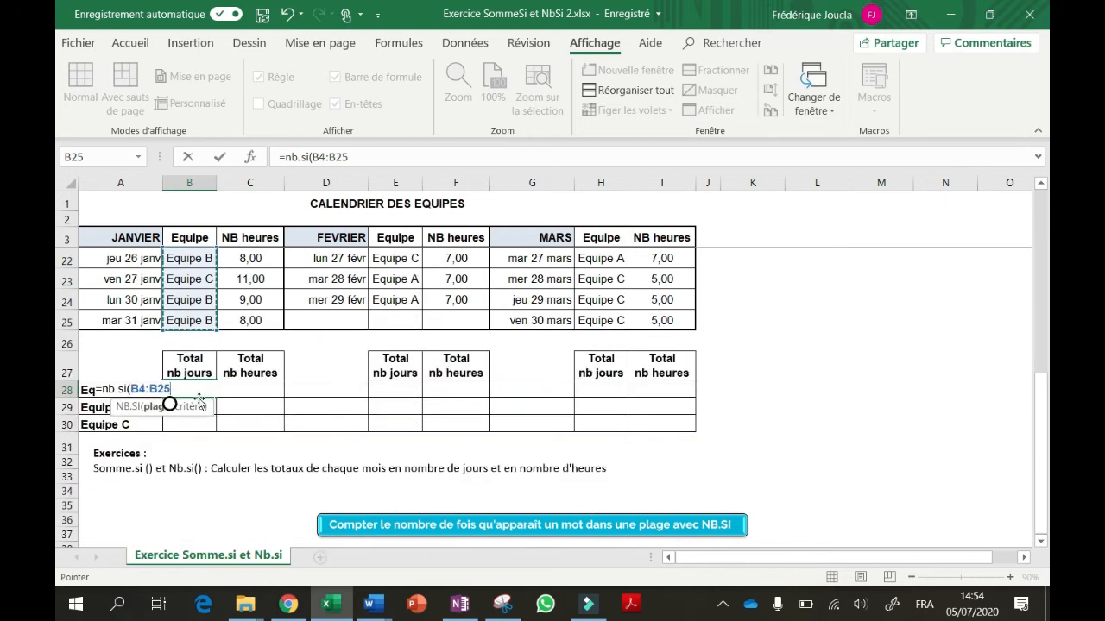
text(;)
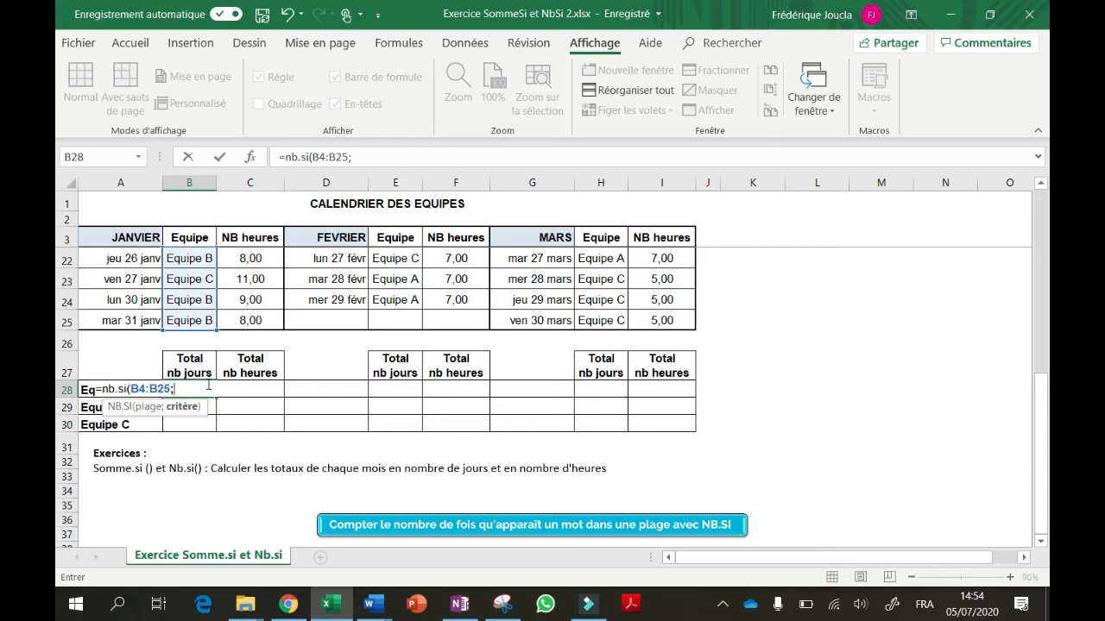
text("Equipe A")
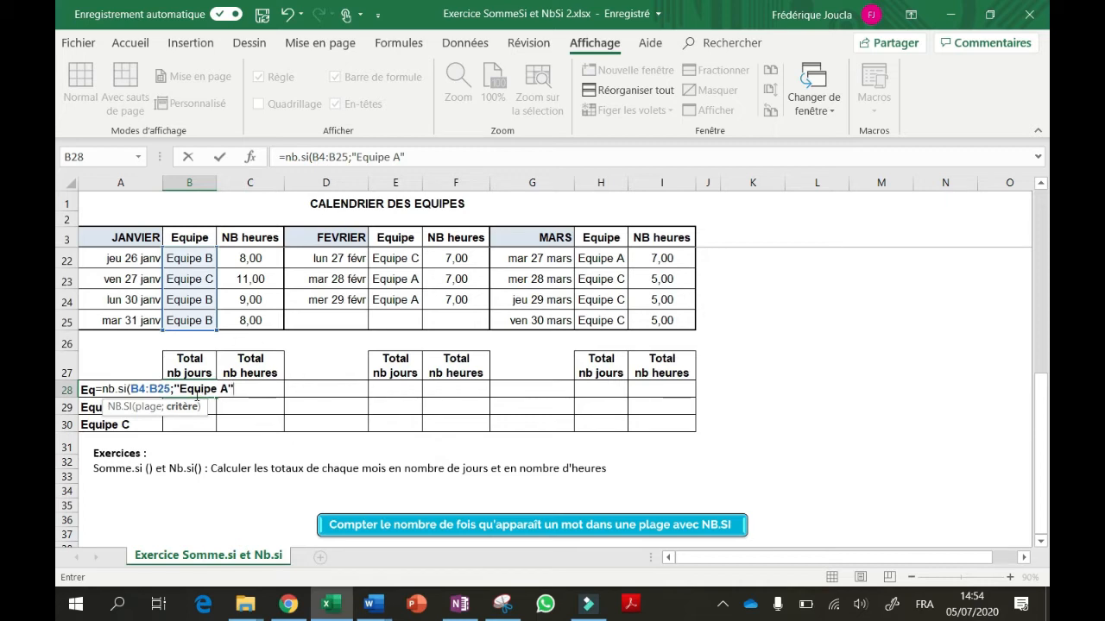
drag(175, 388, 236, 388)
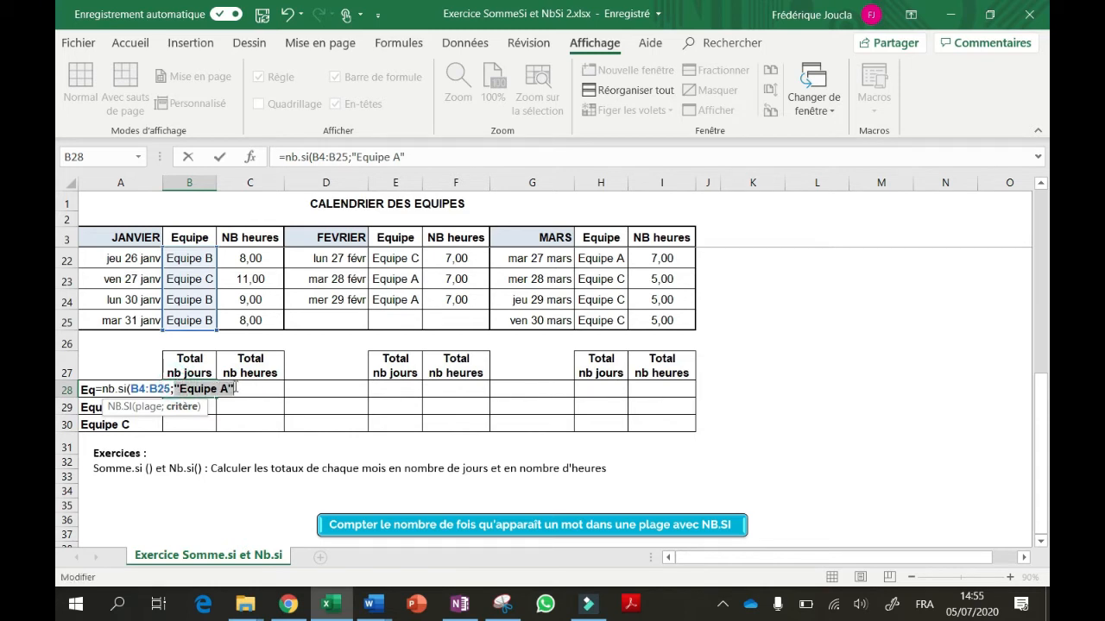
key(BackSpace)
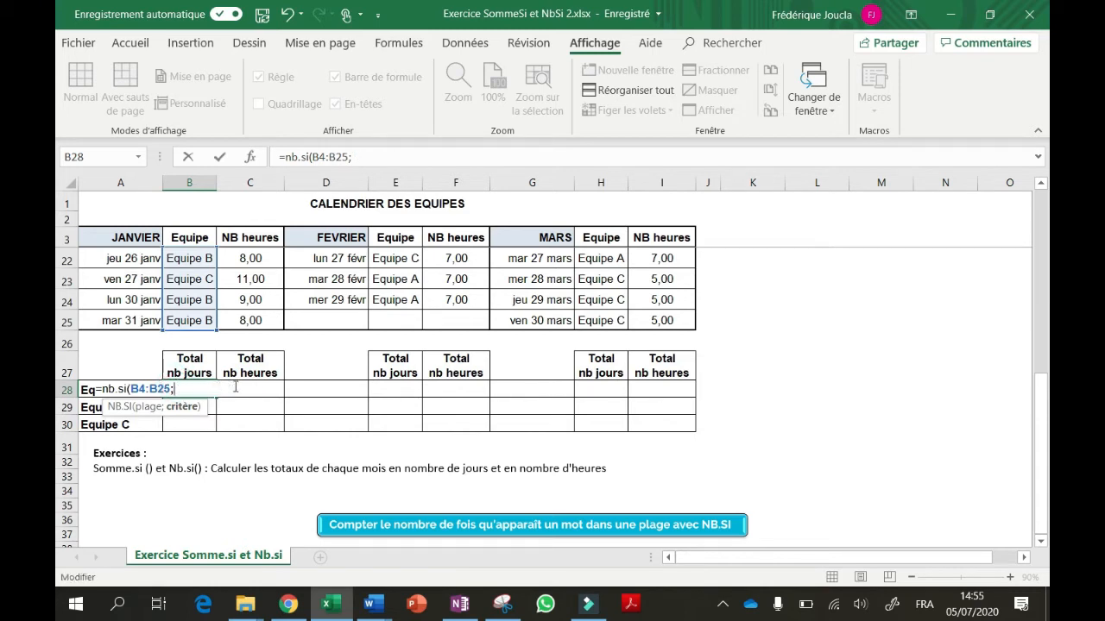
- Complete the NB.SI formula in B28 with cell A28 as the criterion
click(89, 390)
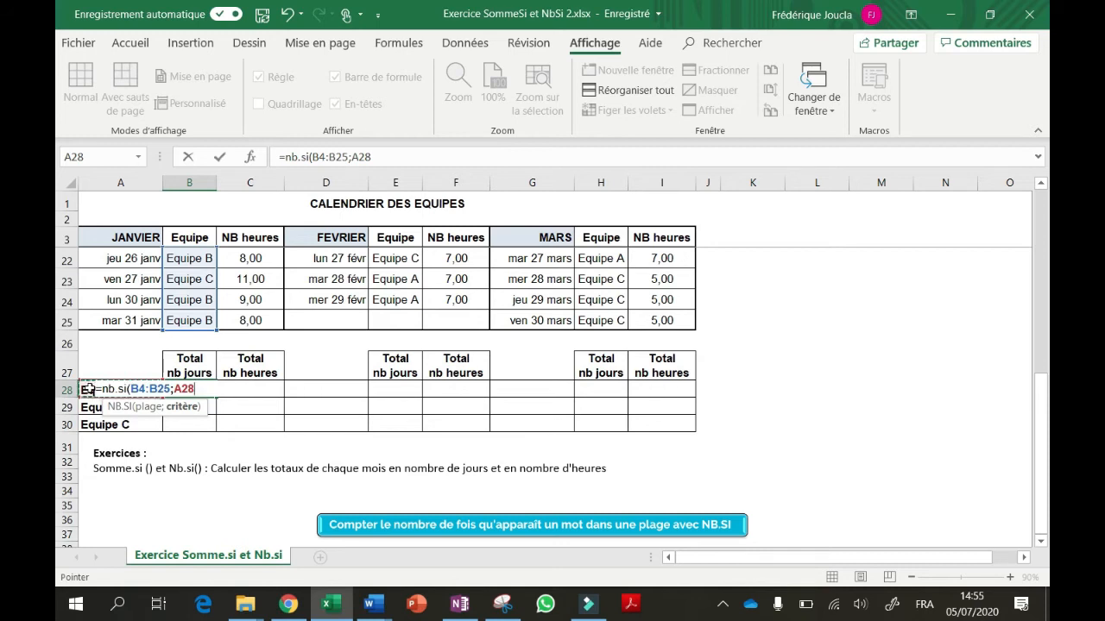
text())
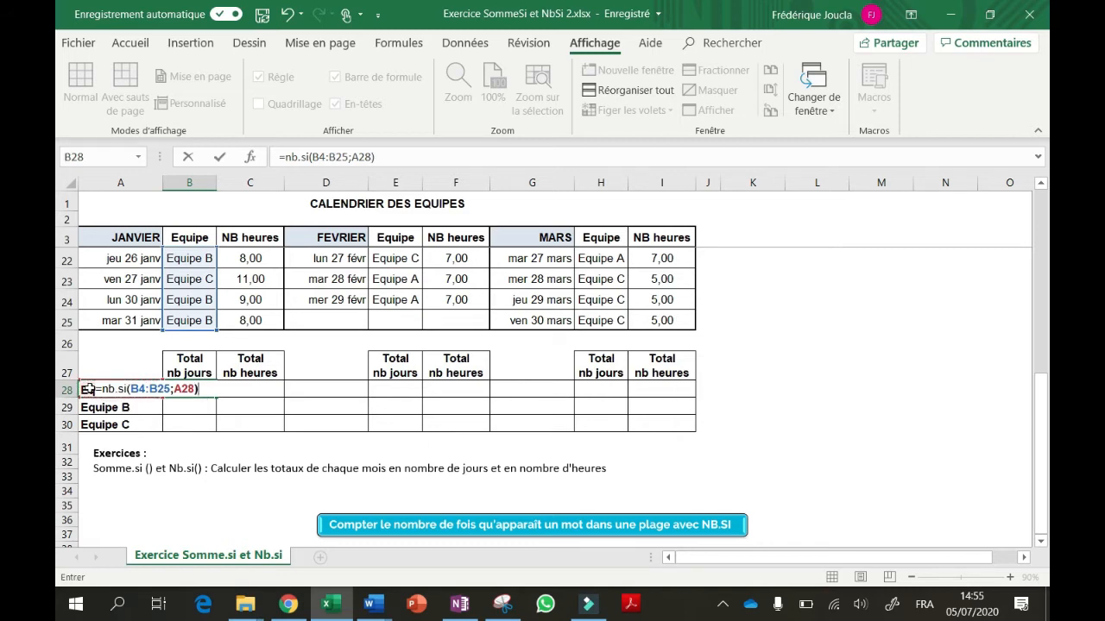
key(Return)
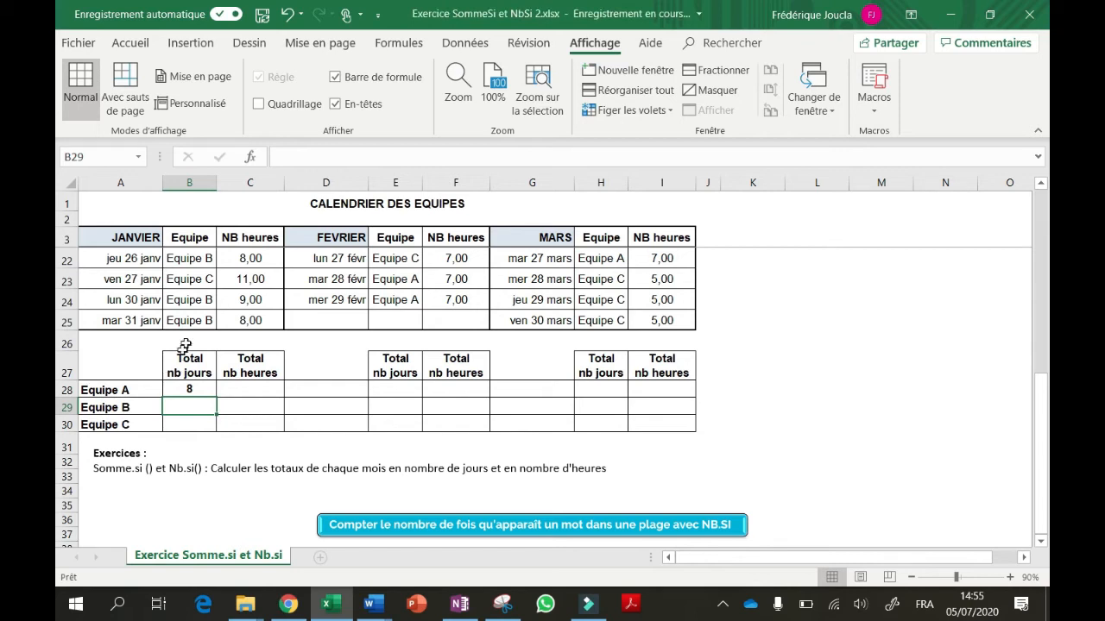
- Make the range in B28's NB.SI formula absolute as $B$4:$B$25
scroll(189, 288, up, 6)
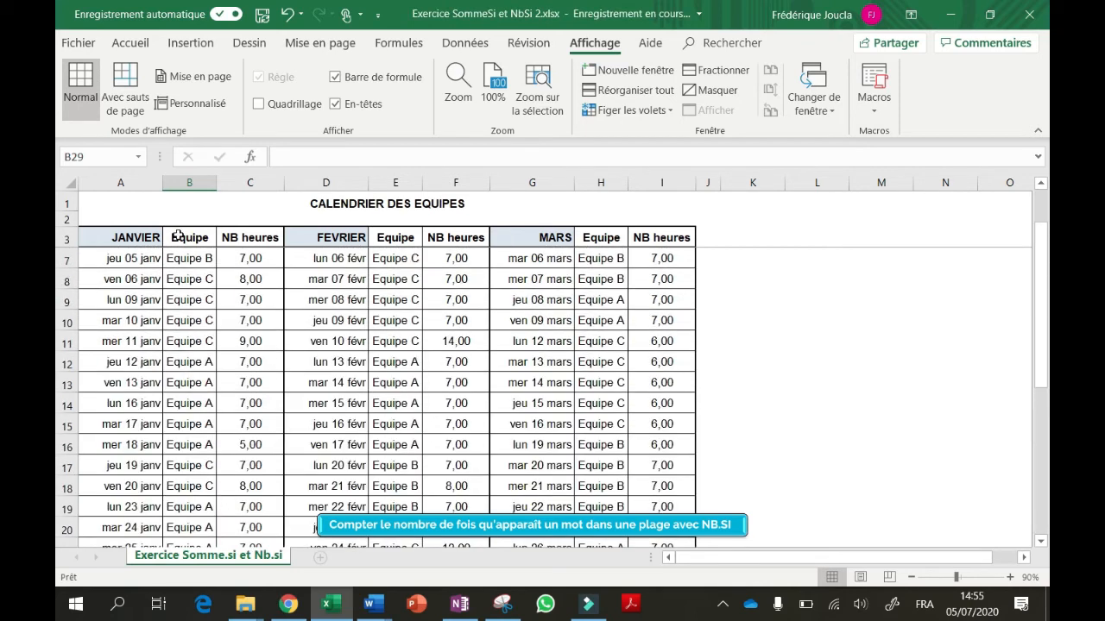
scroll(173, 396, down, 4)
scroll(173, 396, down, 1)
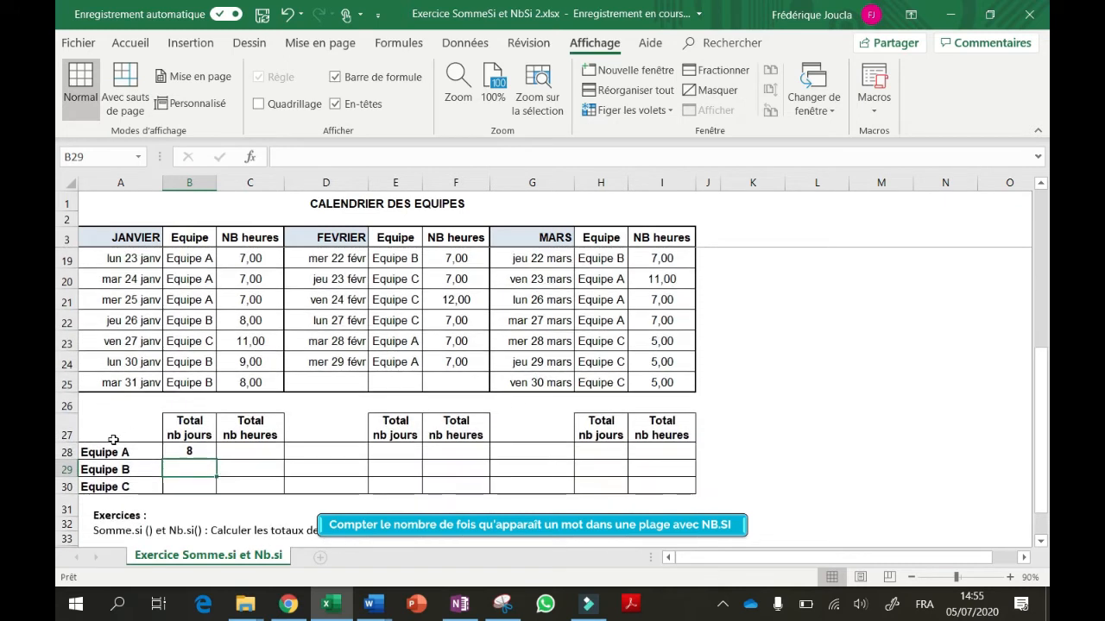
click(197, 454)
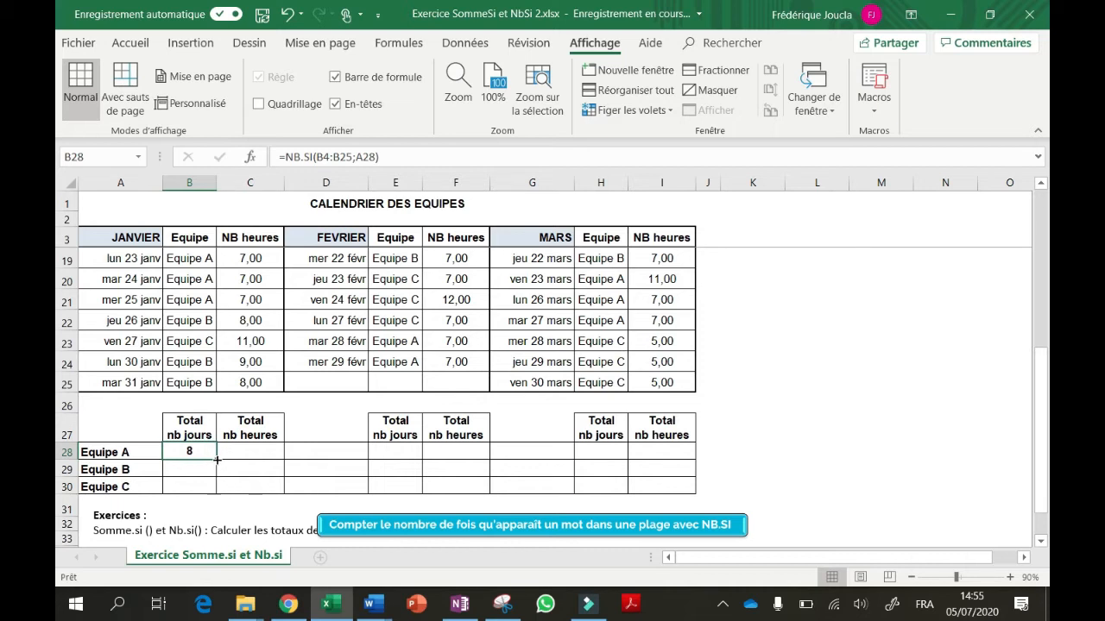
click(199, 456)
click(202, 450)
click(322, 157)
drag(321, 157, 354, 156)
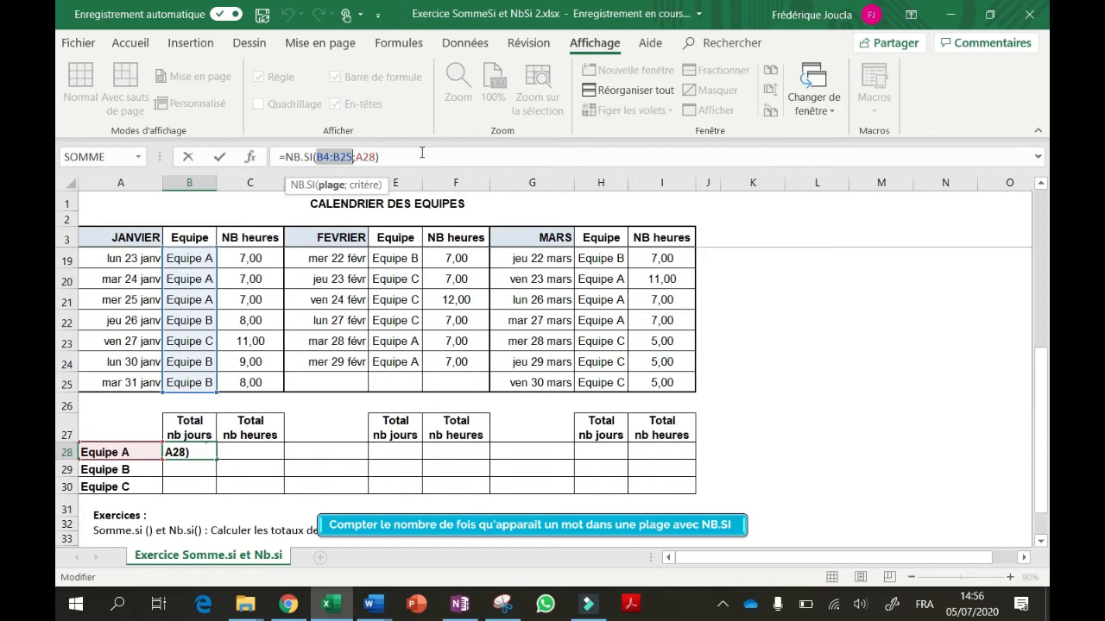
key(F4)
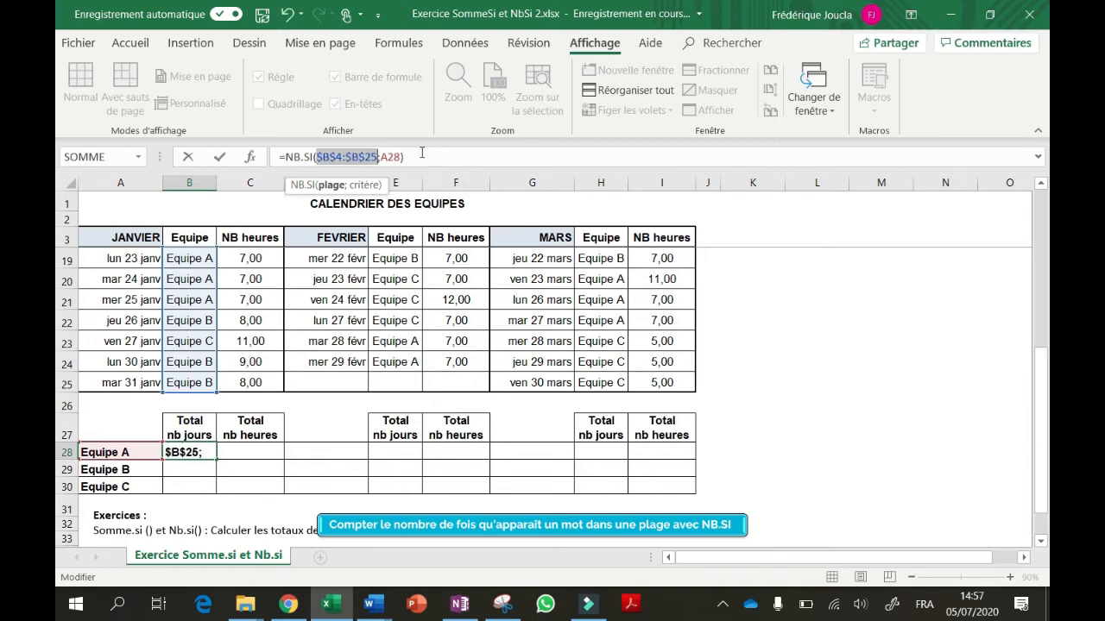
key(Return)
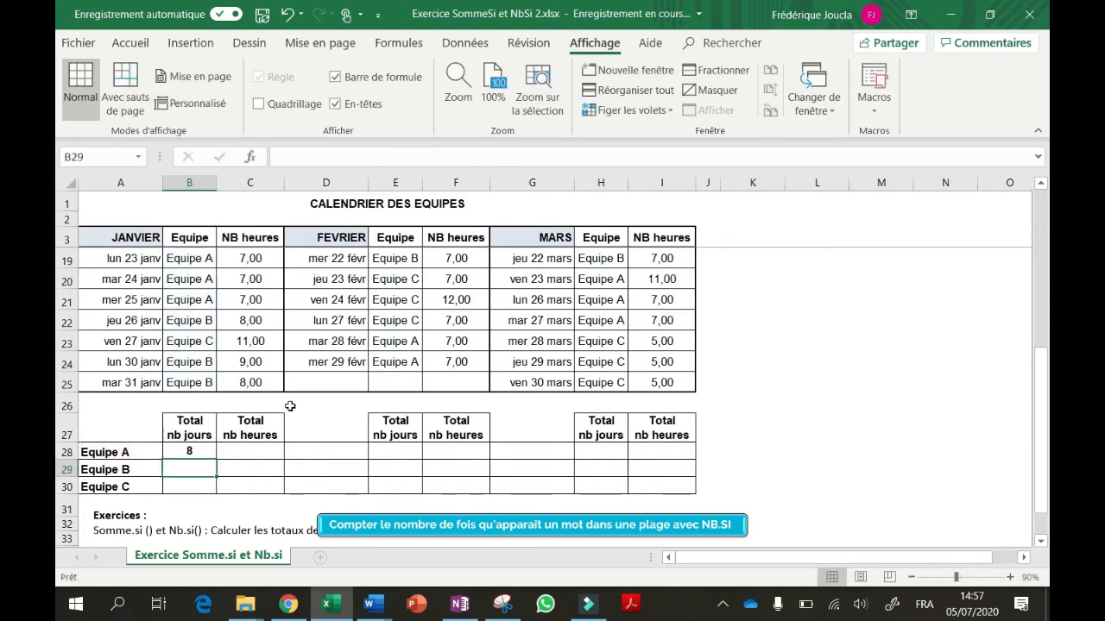
- Fill the NB.SI formula from B28 down to B30 for Equipe B and Equipe C, and check the copy in B29
click(202, 452)
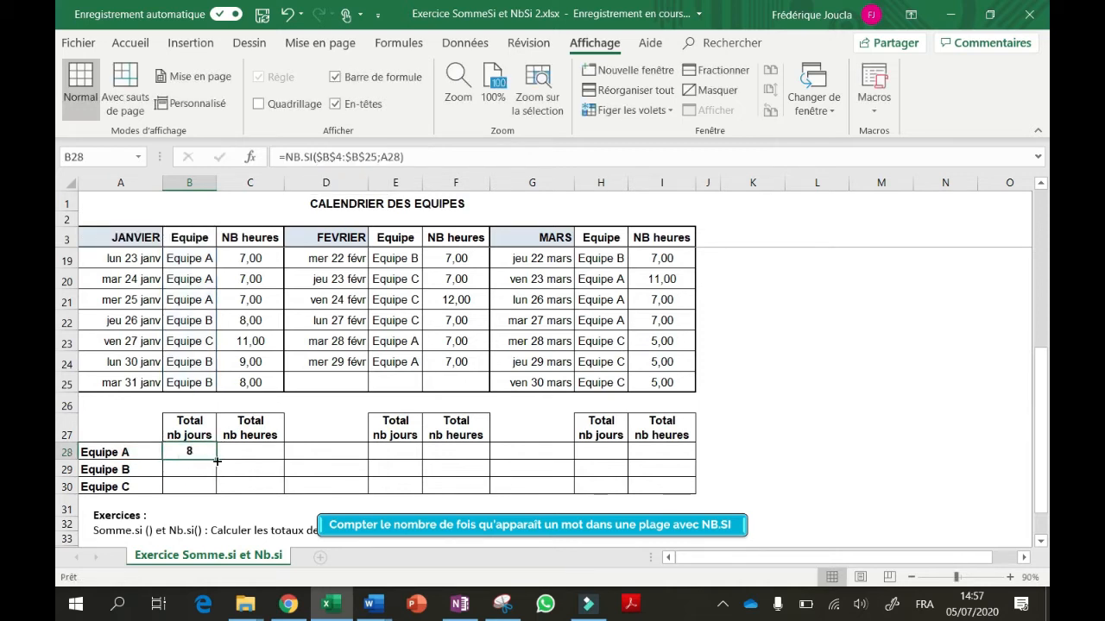
drag(217, 470, 217, 488)
click(203, 469)
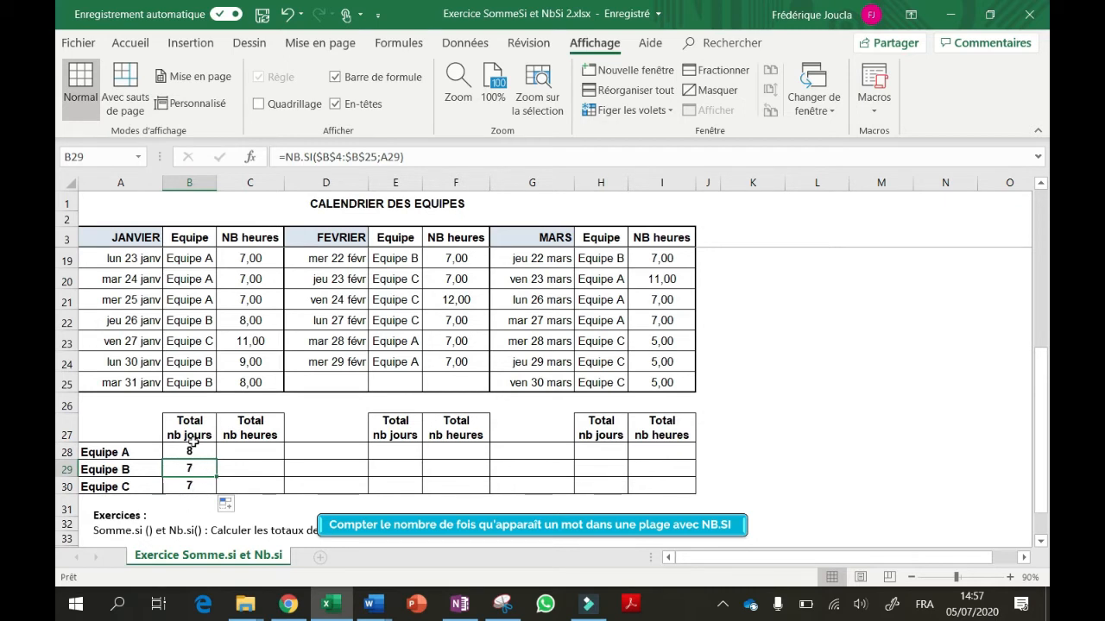
- Compare the sum of B28:B30 with the non-empty count of the January dates A4:A25, and view the status bar's available calculations
drag(192, 449, 195, 484)
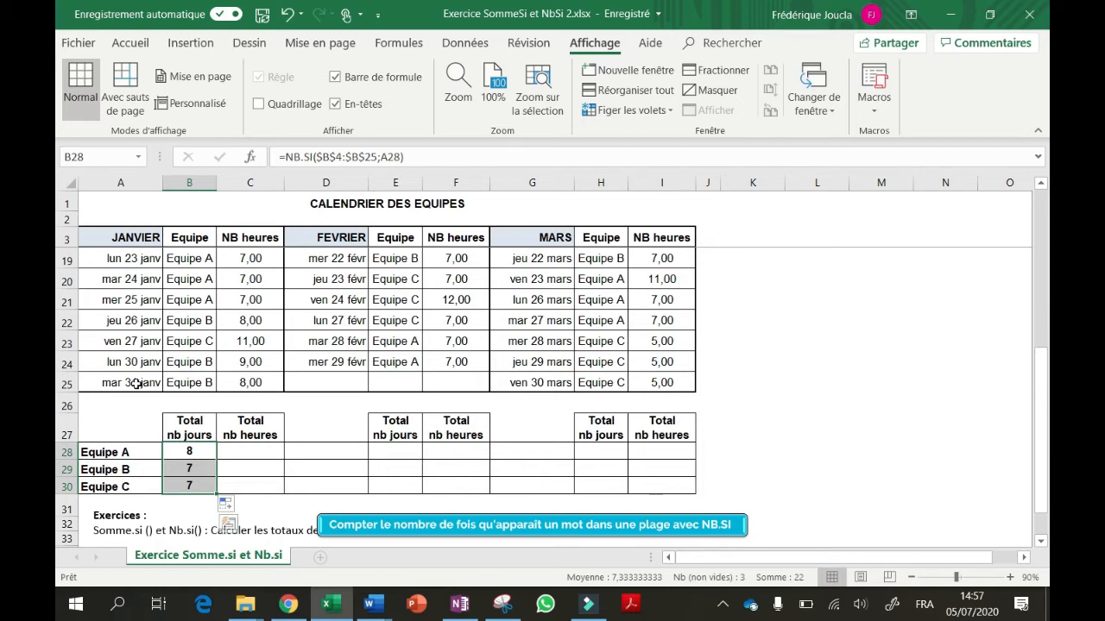
scroll(137, 383, up, 1)
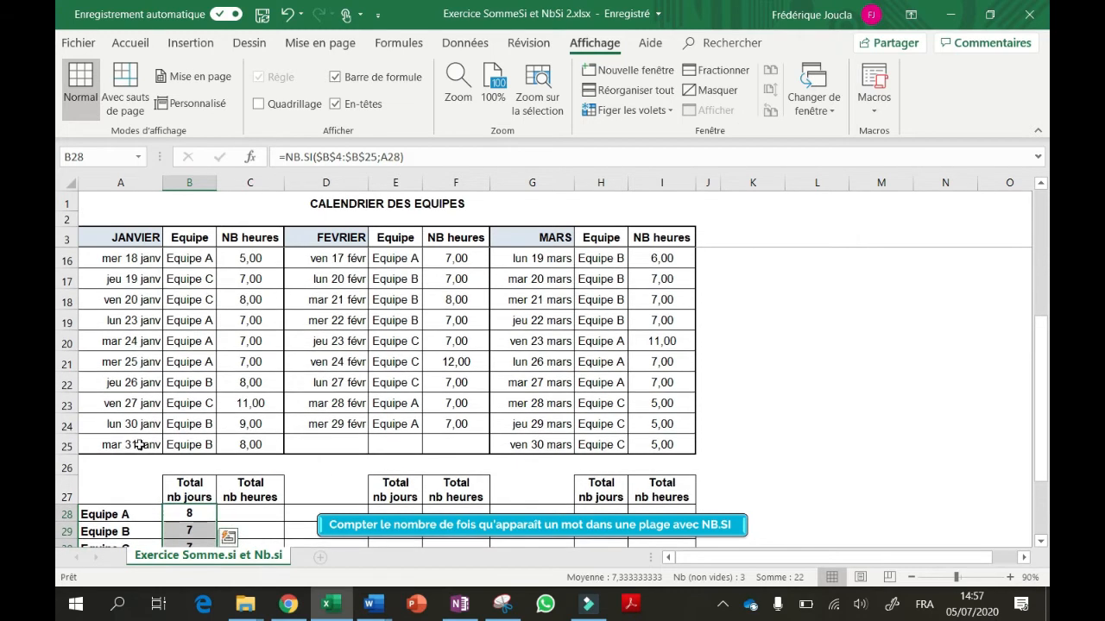
drag(138, 445, 127, 256)
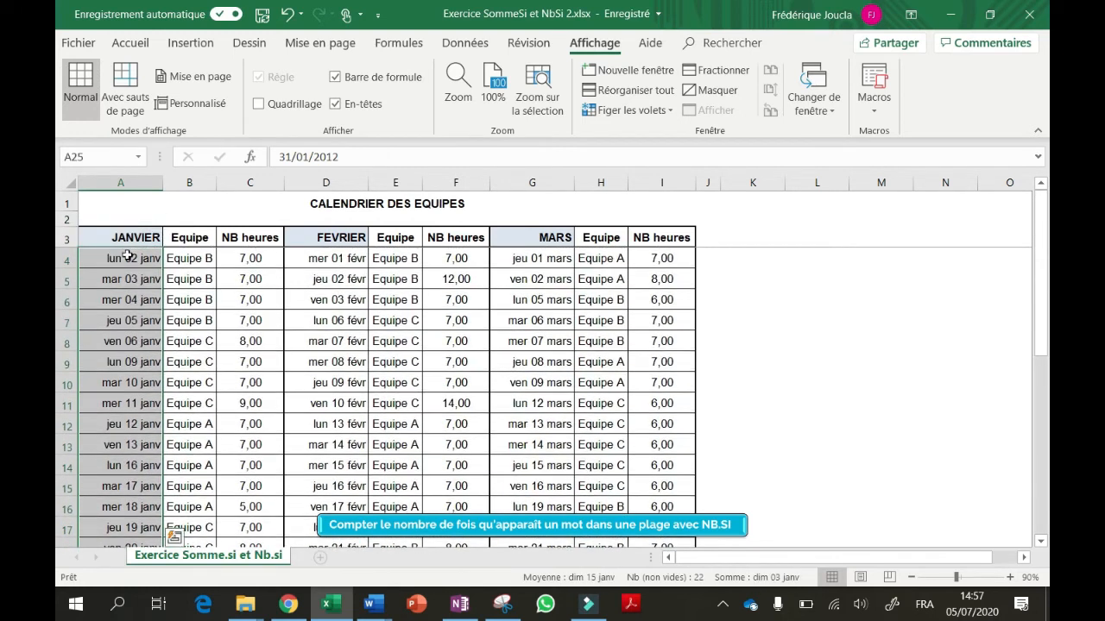
right_click(775, 578)
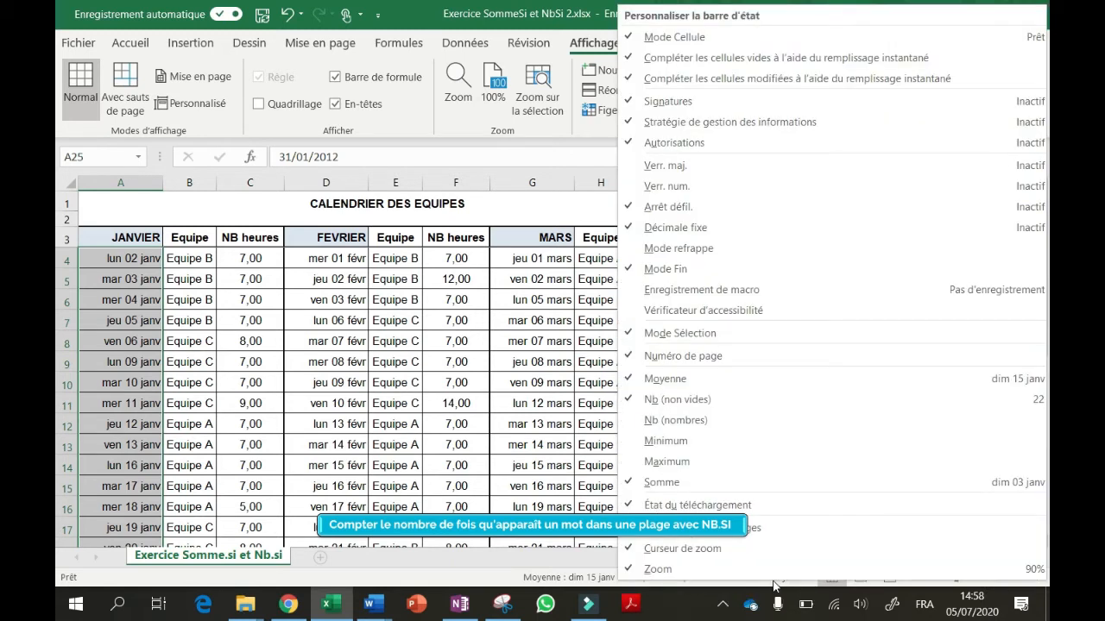
click(773, 582)
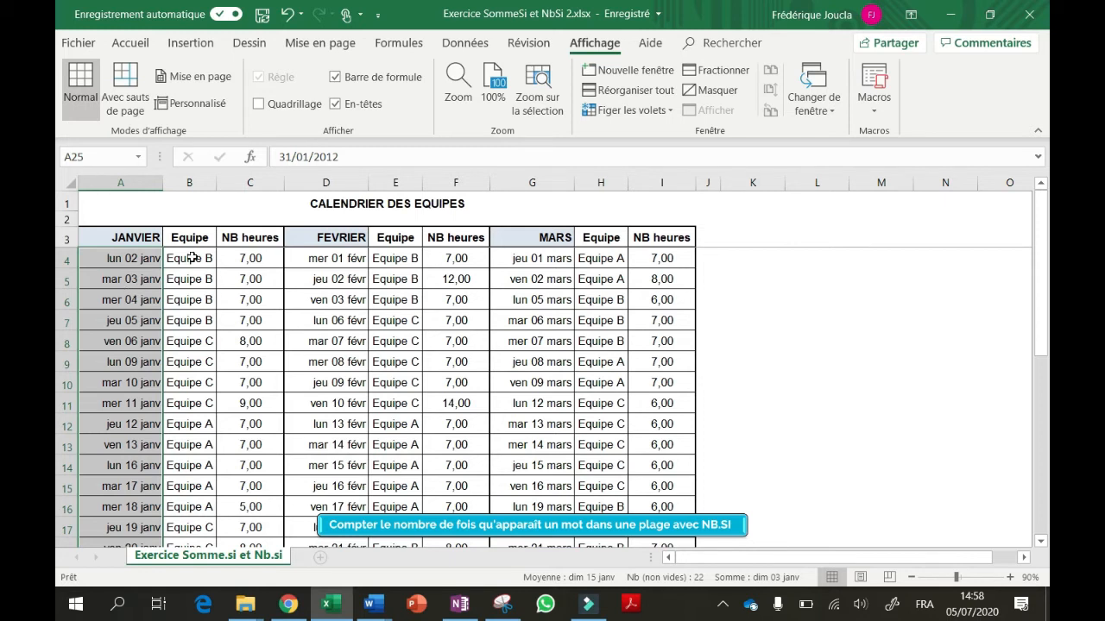
scroll(211, 345, down, 5)
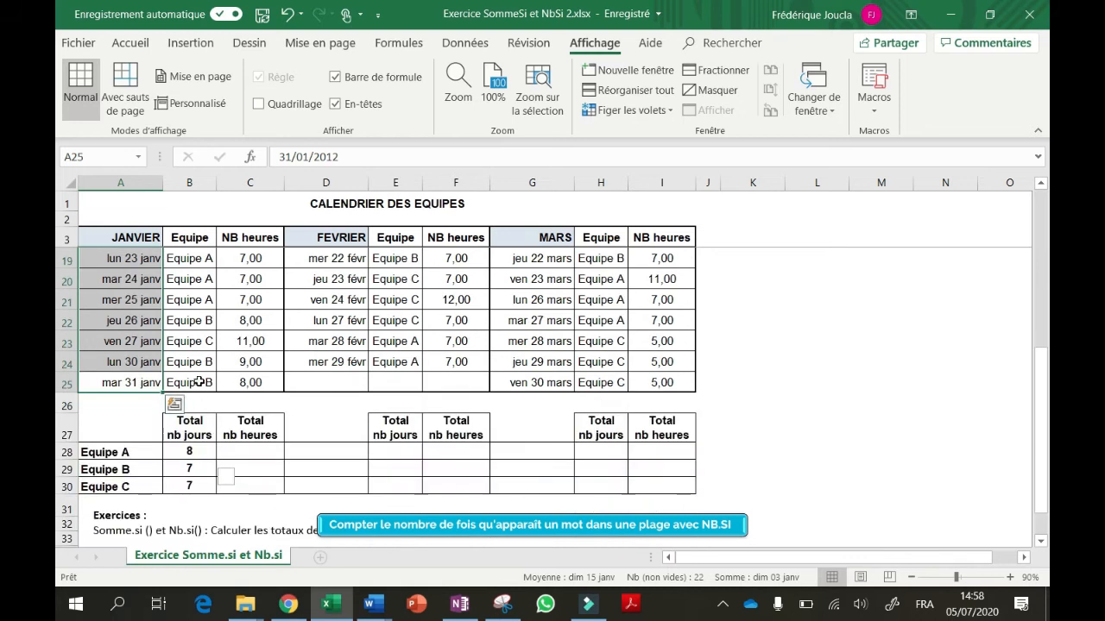
- Check the non-empty count of the January team cells B4:B25 against the day totals in B28:B30
drag(199, 382, 183, 262)
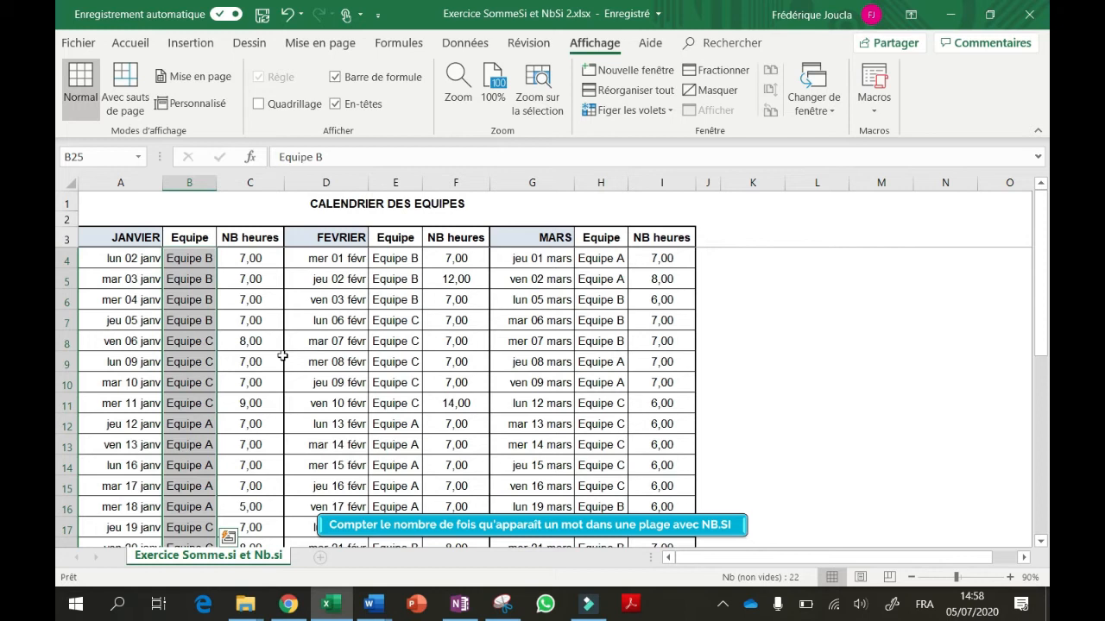
scroll(255, 372, down, 5)
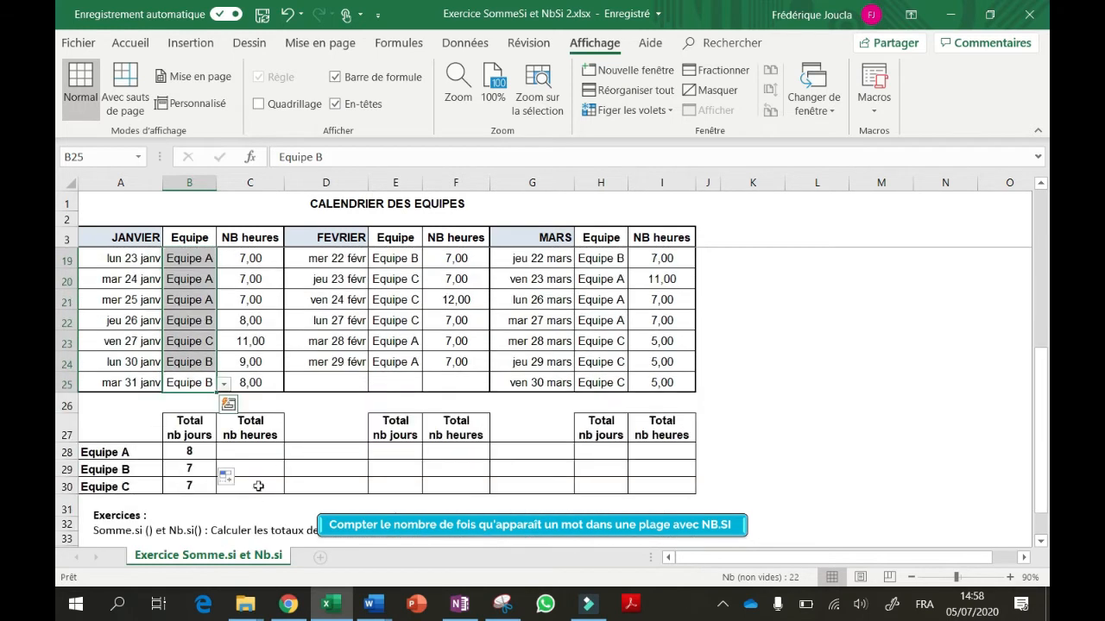
click(204, 499)
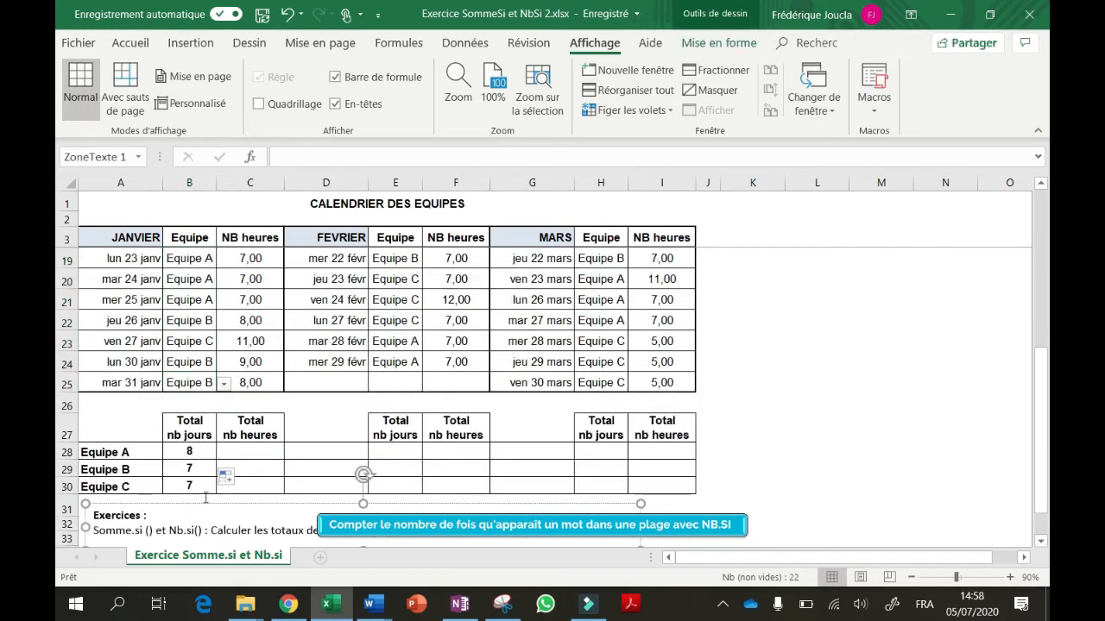
click(188, 506)
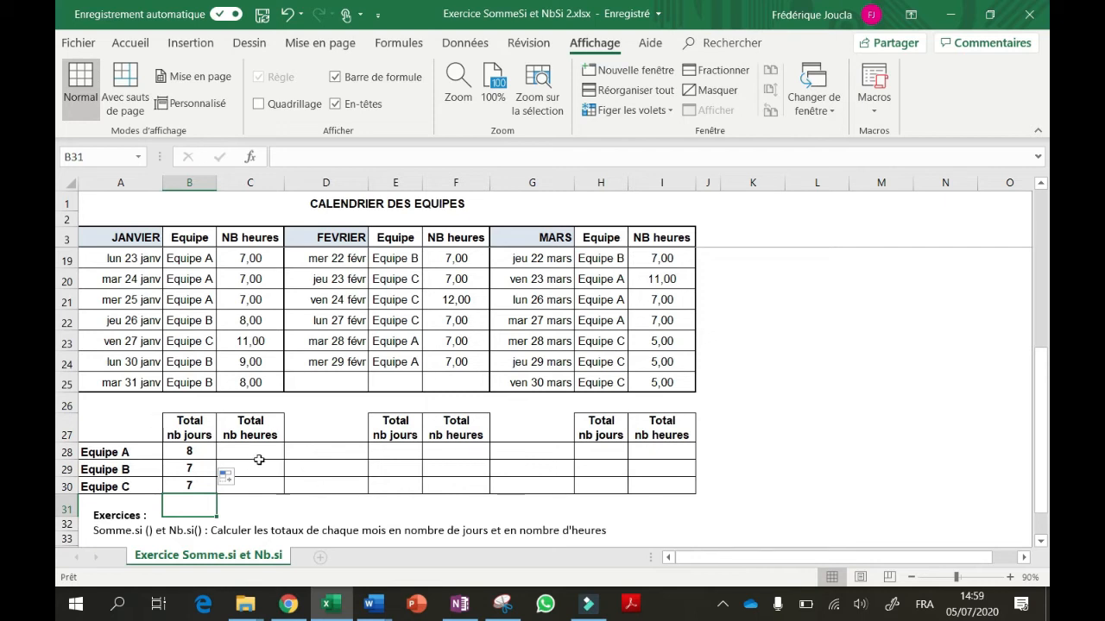
- Start a SOMME.SI formula in C28 with the January team cells B4:B25 as the criteria range
click(265, 451)
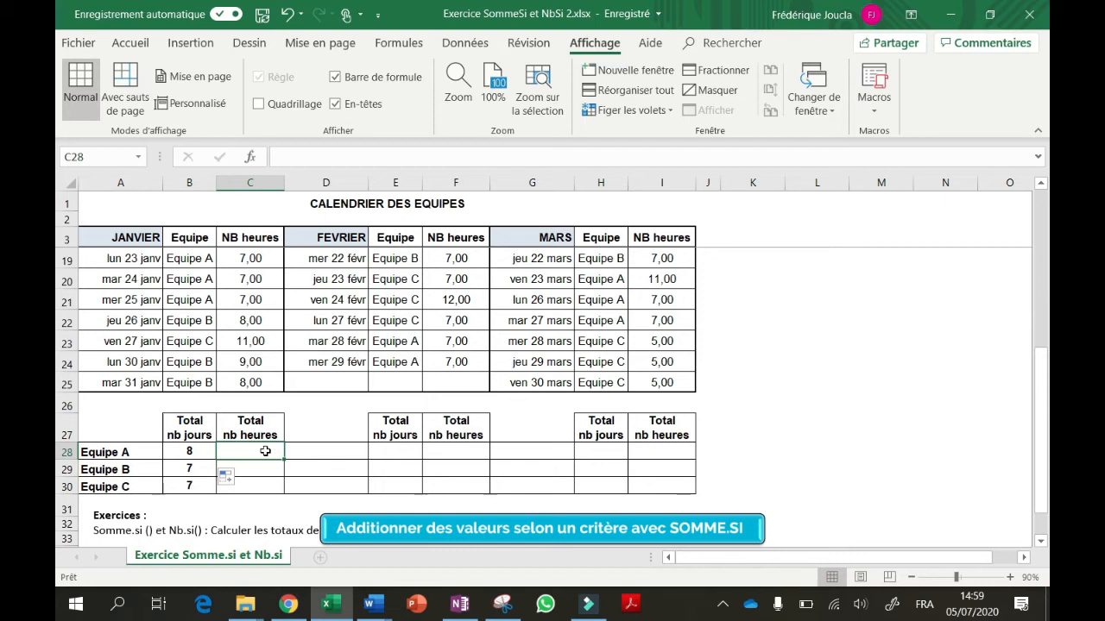
text(=so)
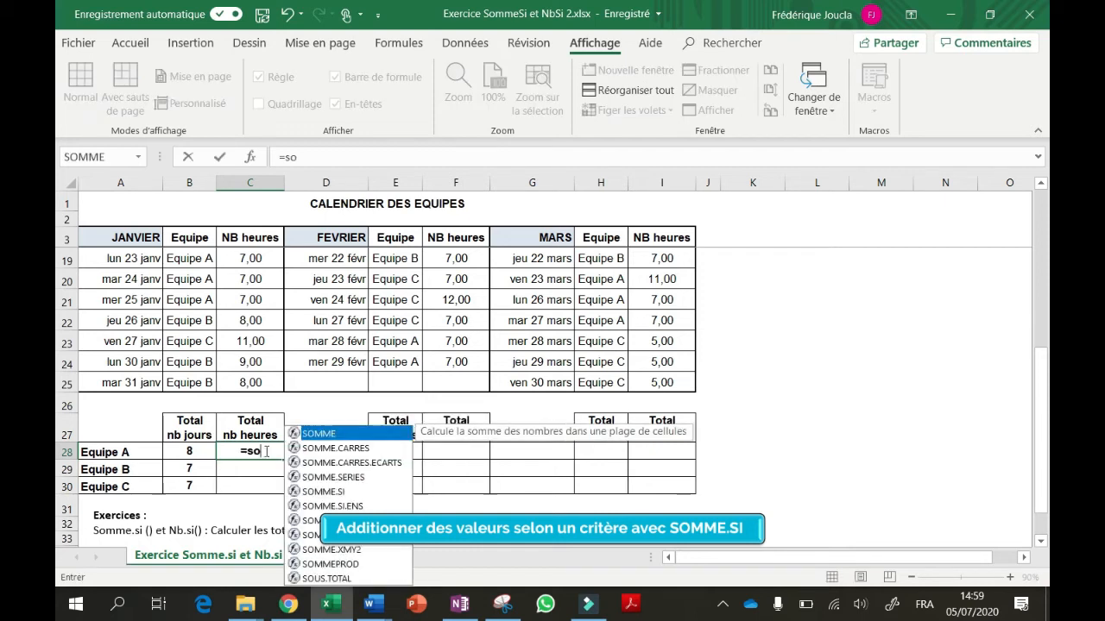
text(mme.si()
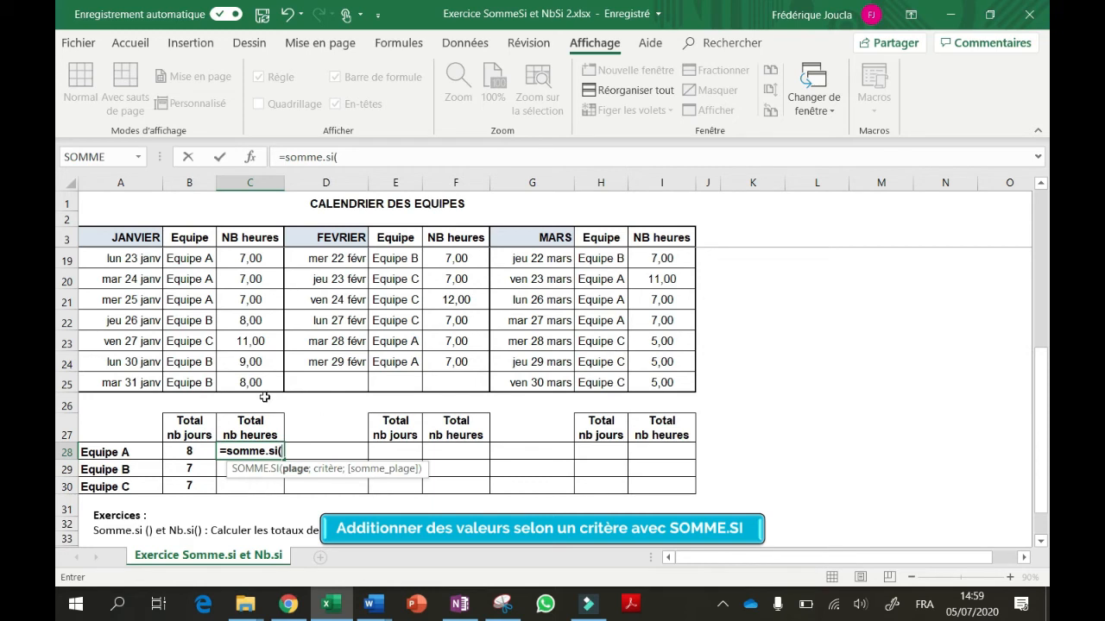
drag(185, 386, 185, 258)
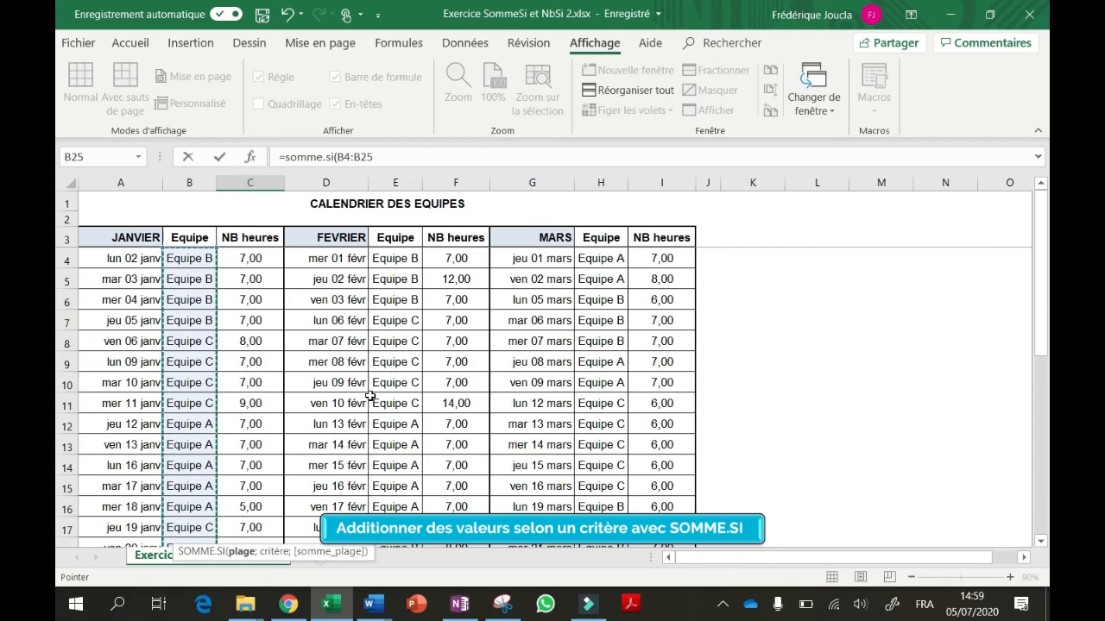
scroll(370, 396, down, 6)
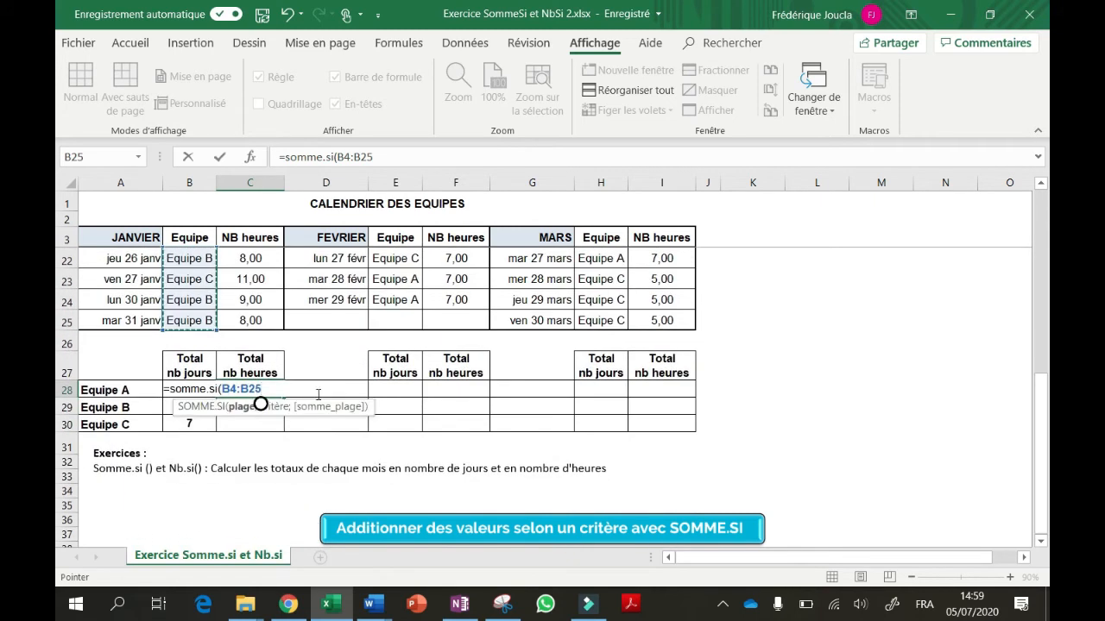
- Complete the SOMME.SI formula in C28 with A28 as the criterion and C4:C25 as the sum range
text(;)
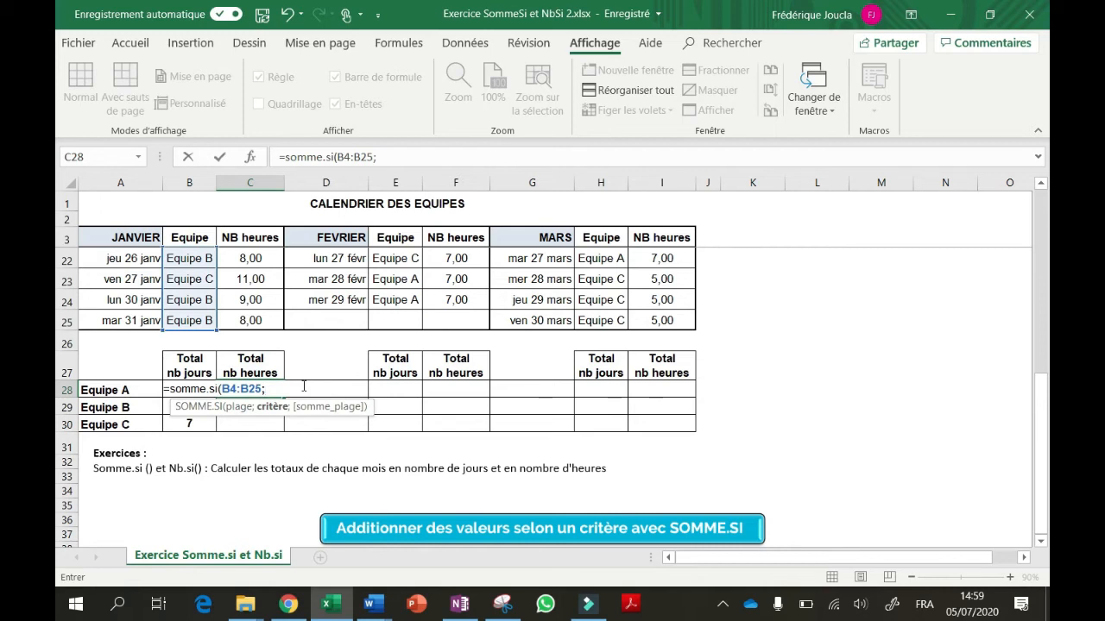
click(127, 390)
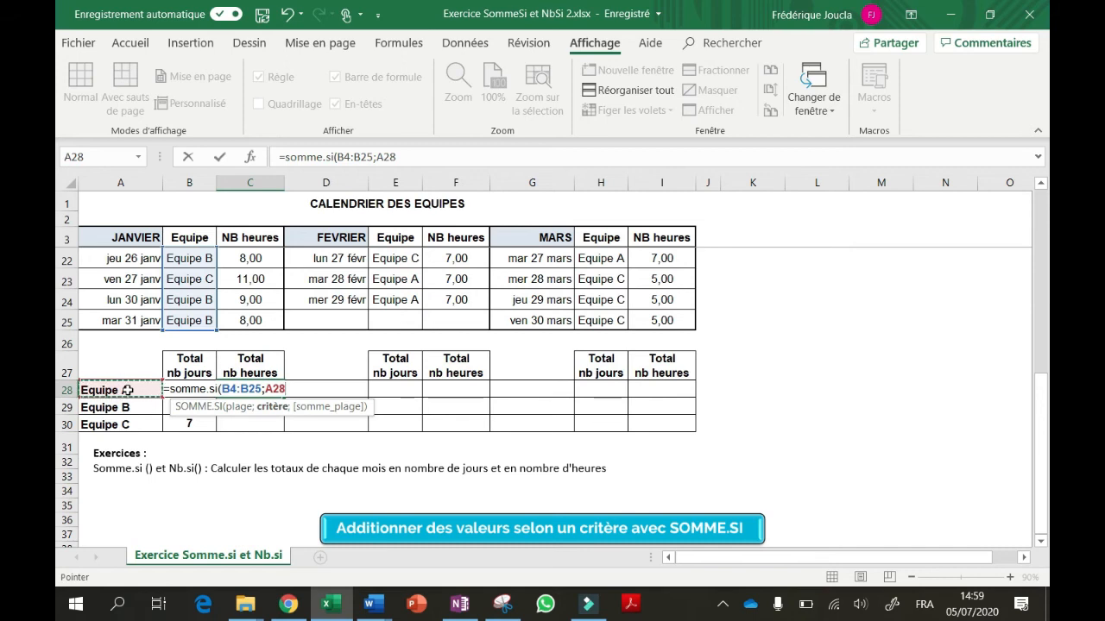
text(;)
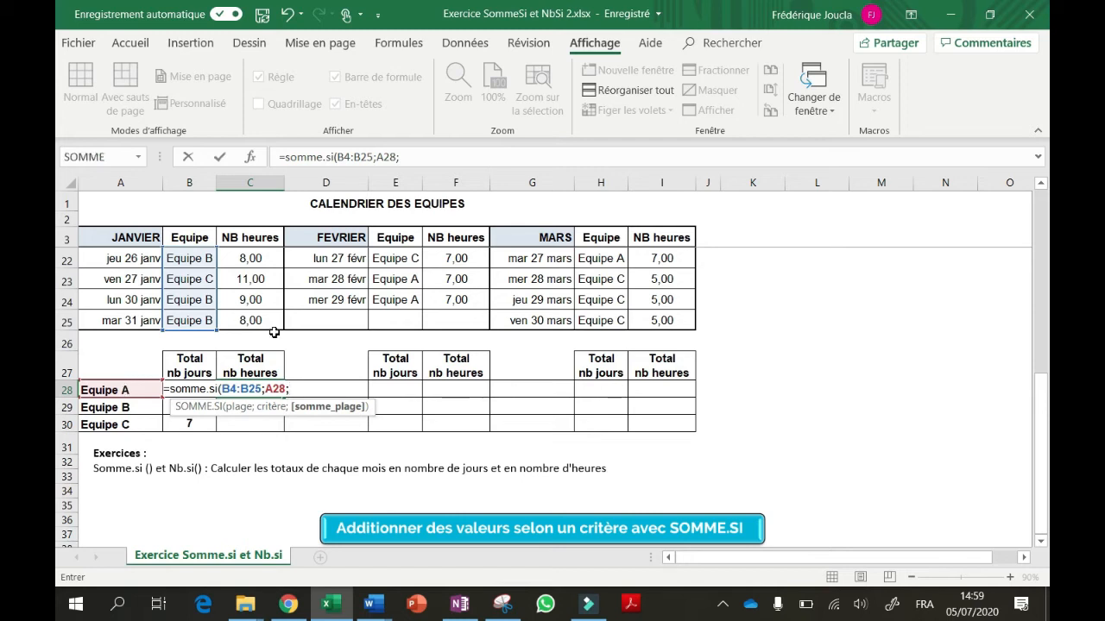
drag(250, 320, 249, 258)
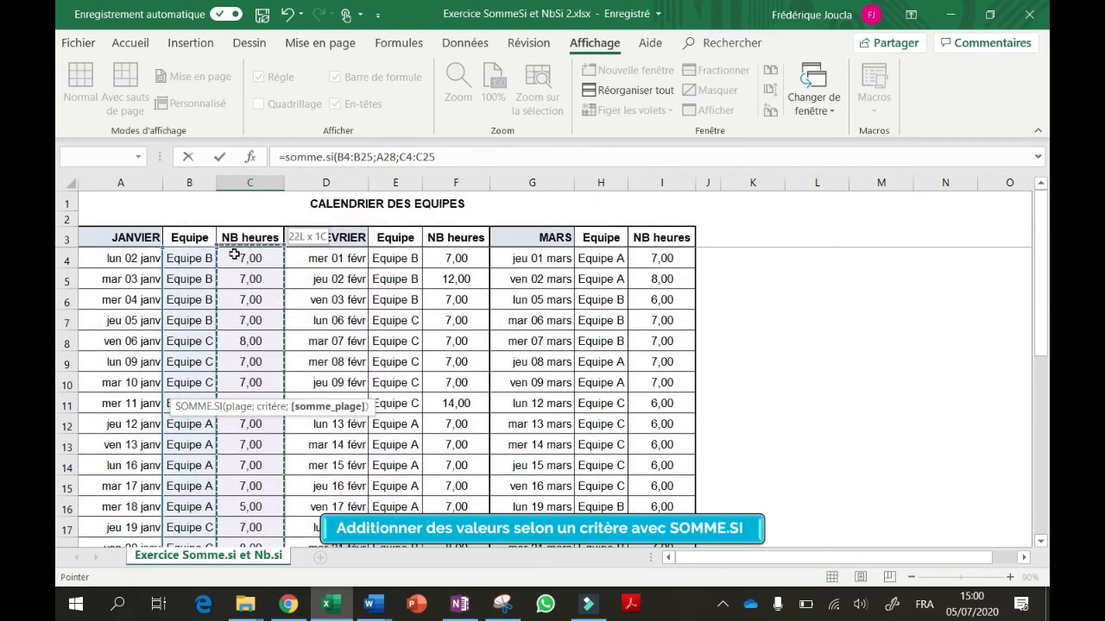
scroll(254, 285, down, 6)
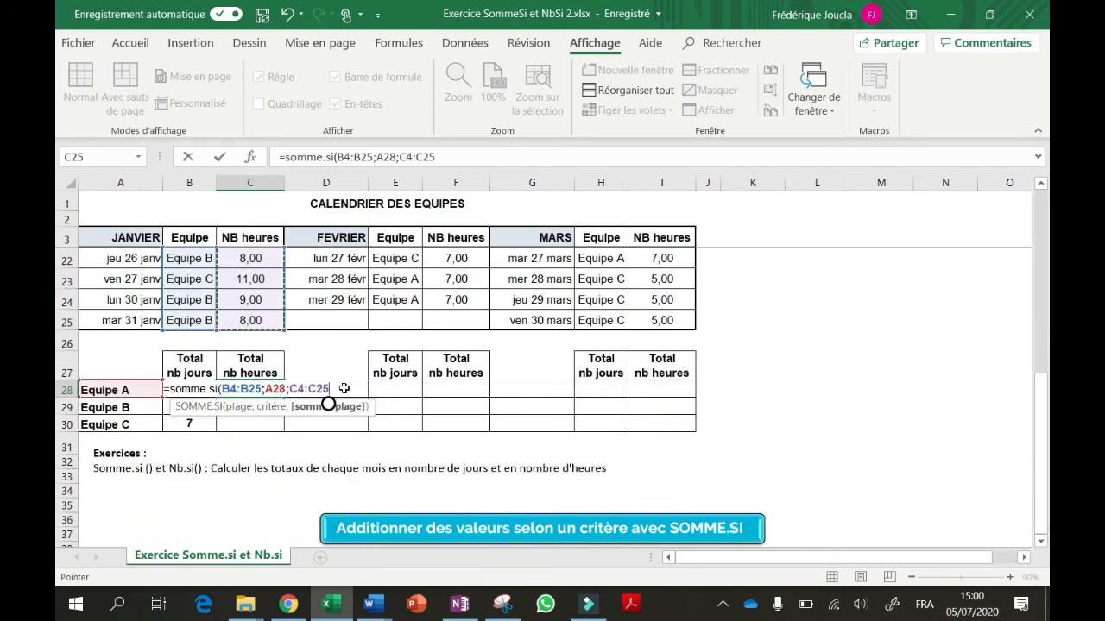
text())
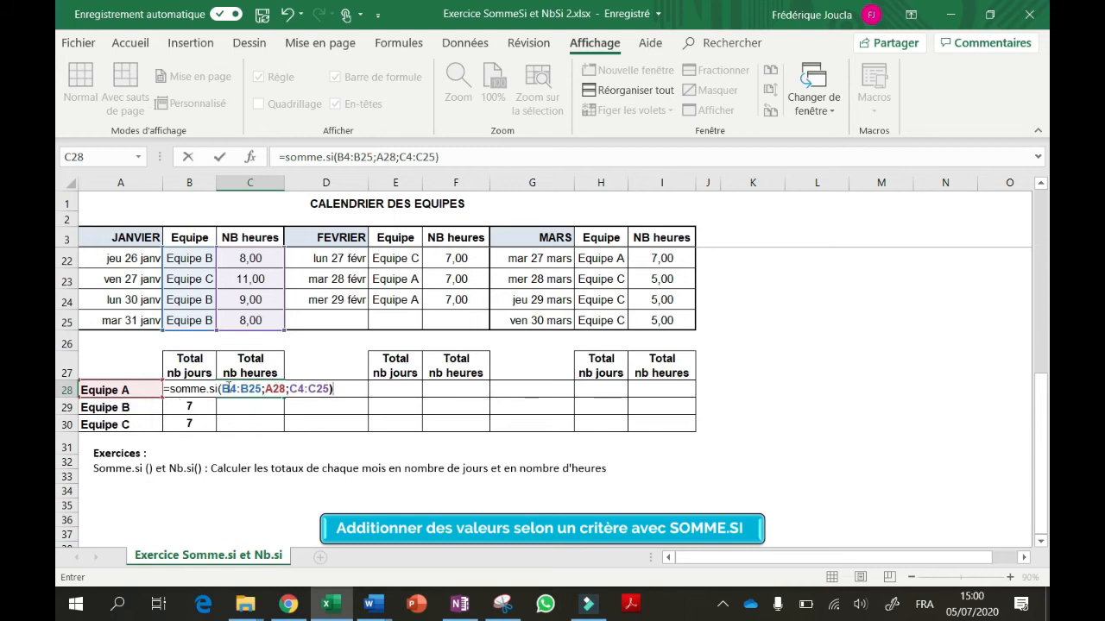
- Make both ranges in C28's SOMME.SI formula absolute as $B$4:$B$25 and $C$4:$C$25, and validate the formula
drag(223, 389, 263, 389)
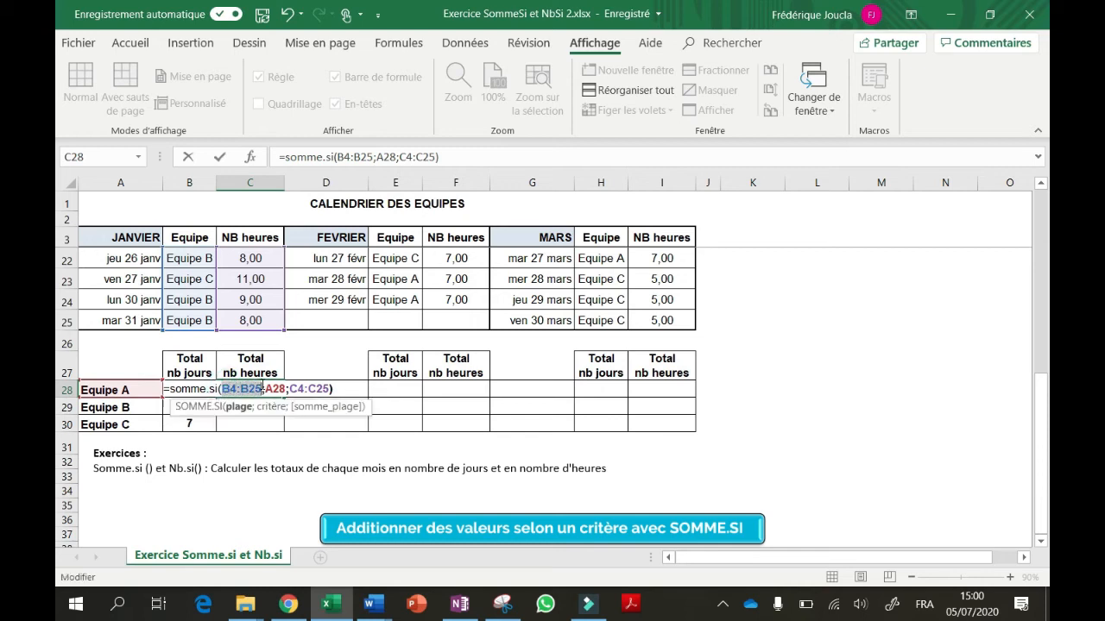
key(F4)
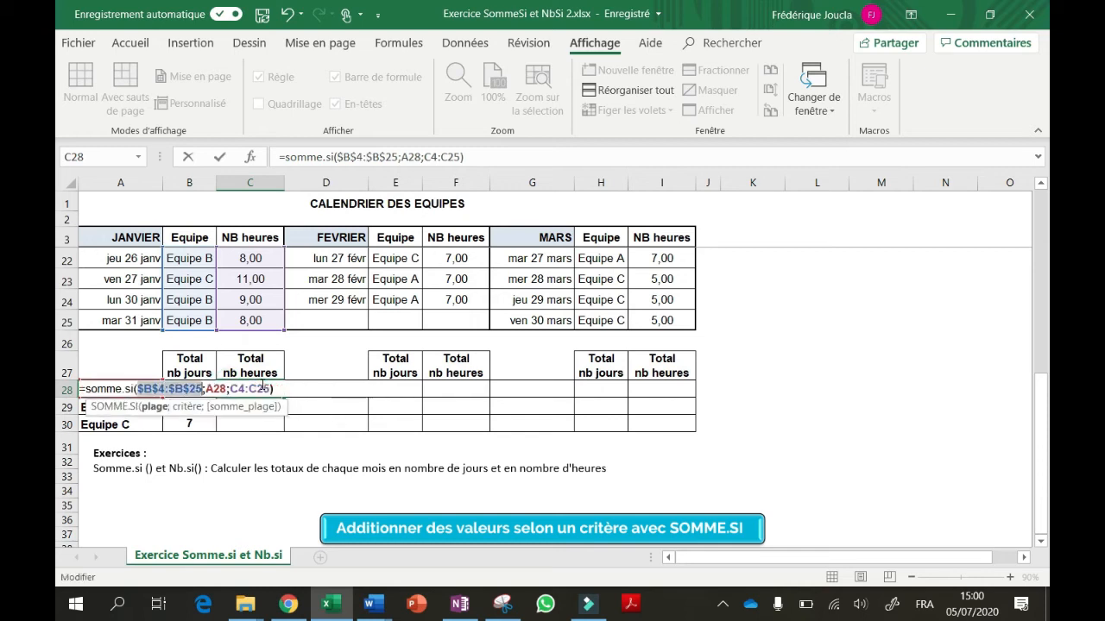
drag(230, 389, 270, 389)
key(F4)
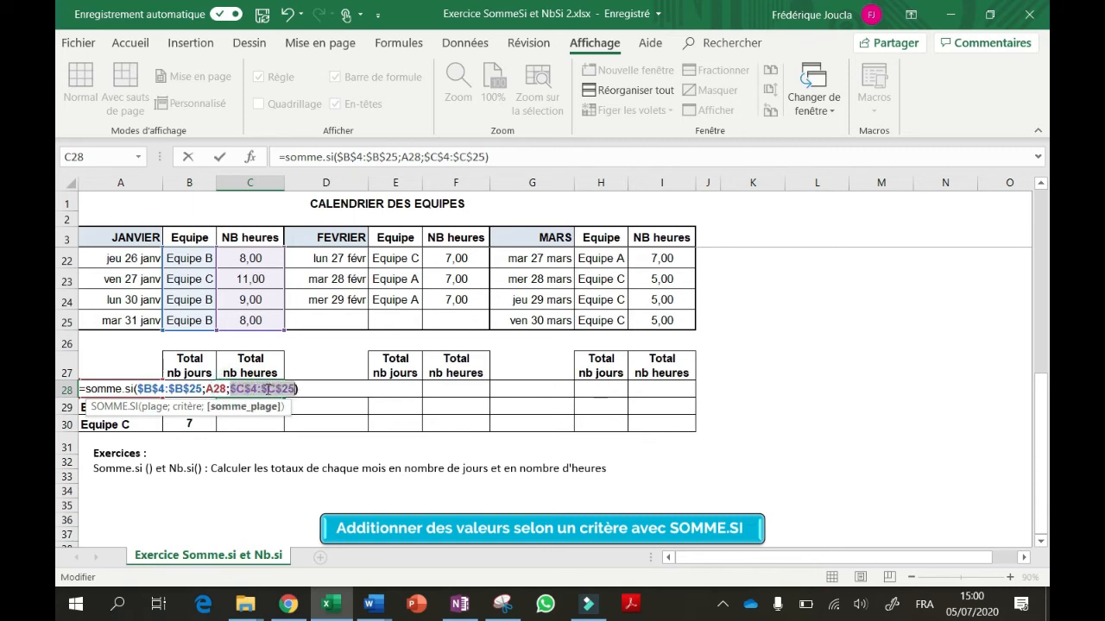
key(Return)
- Fill the SOMME.SI formula from C28 down to C30 for Equipe B and Equipe C
click(266, 389)
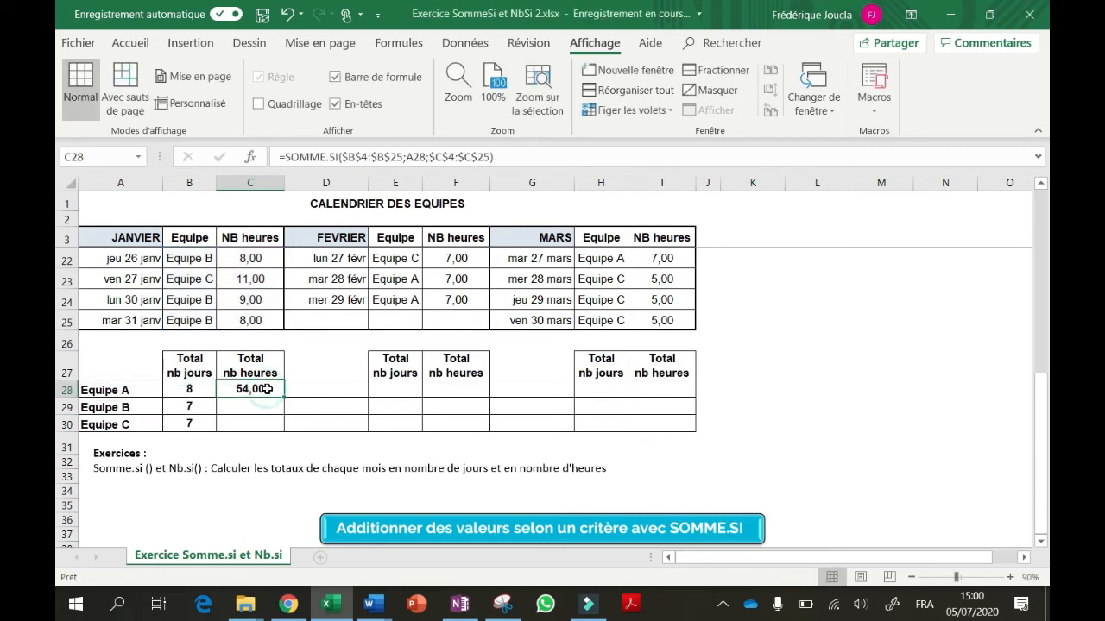
drag(282, 397, 284, 424)
drag(285, 426, 284, 429)
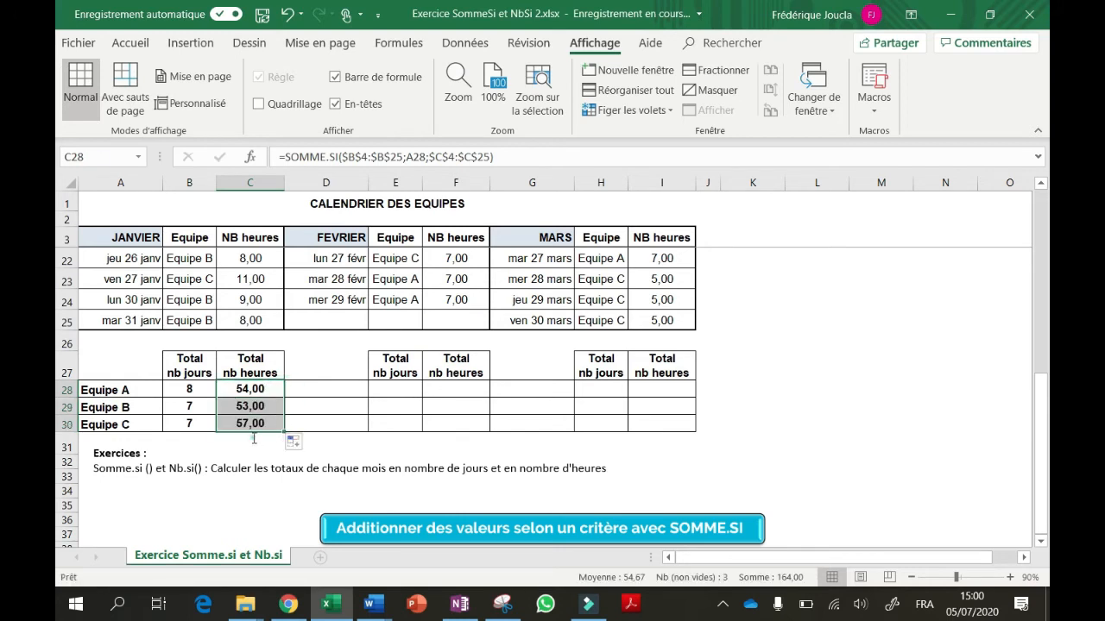
- Compare the sum of the hour totals C28:C30 with the sum of the January hours C4:C25
click(254, 439)
click(243, 432)
click(248, 442)
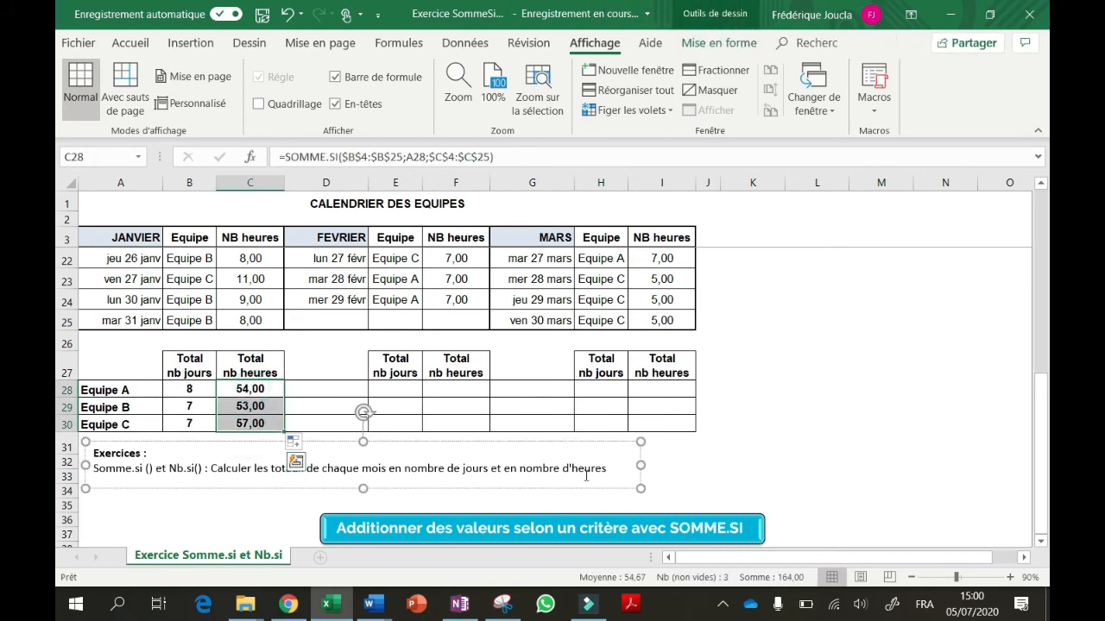
key(Escape)
drag(259, 321, 238, 257)
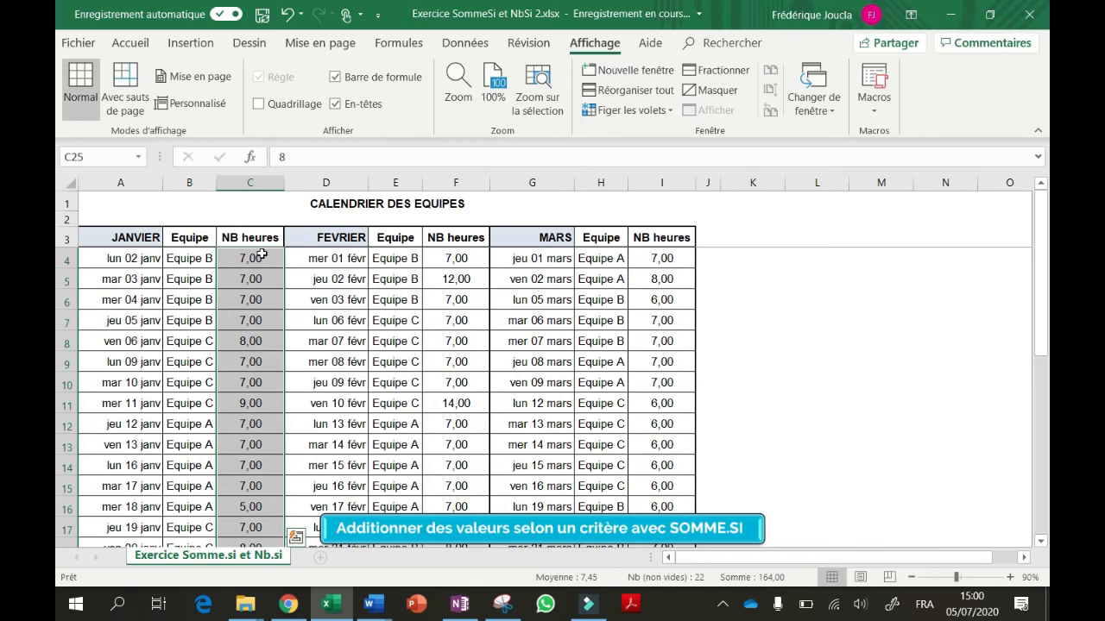
click(261, 255)
- Examine the references in B28's NB.SI formula against the empty February and March total cells E28, F28 and H28
scroll(844, 360, down, 3)
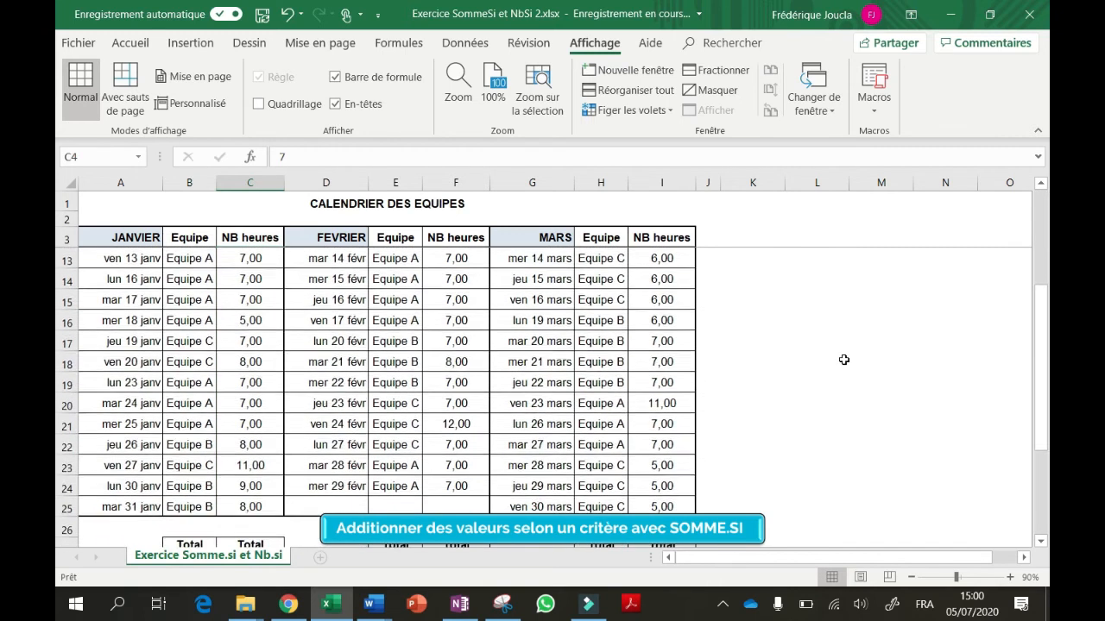
scroll(844, 360, down, 3)
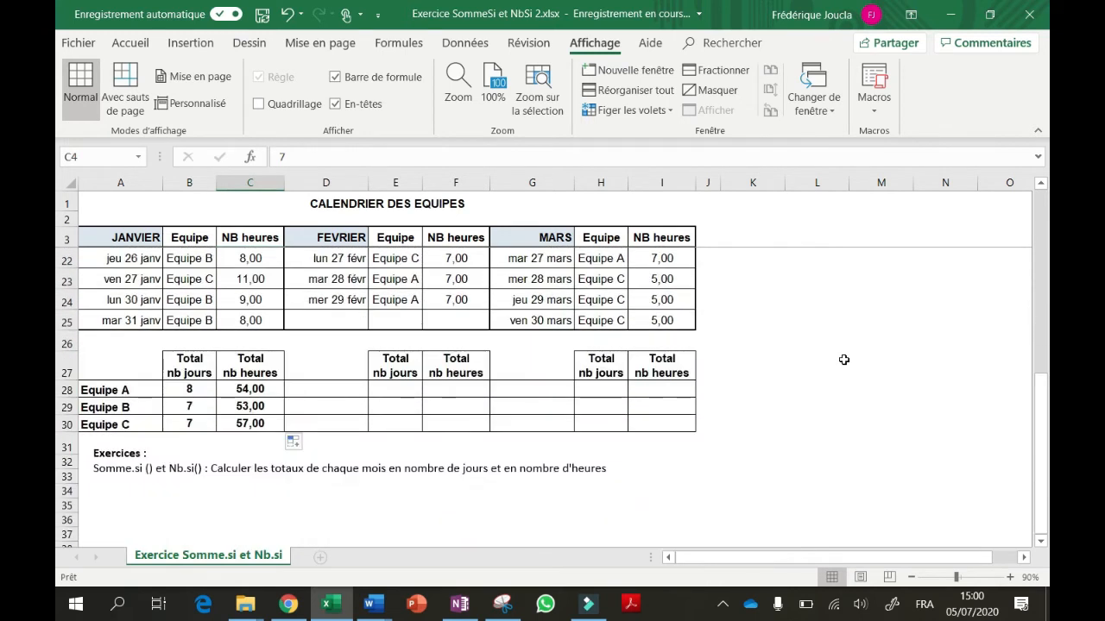
click(400, 389)
click(443, 390)
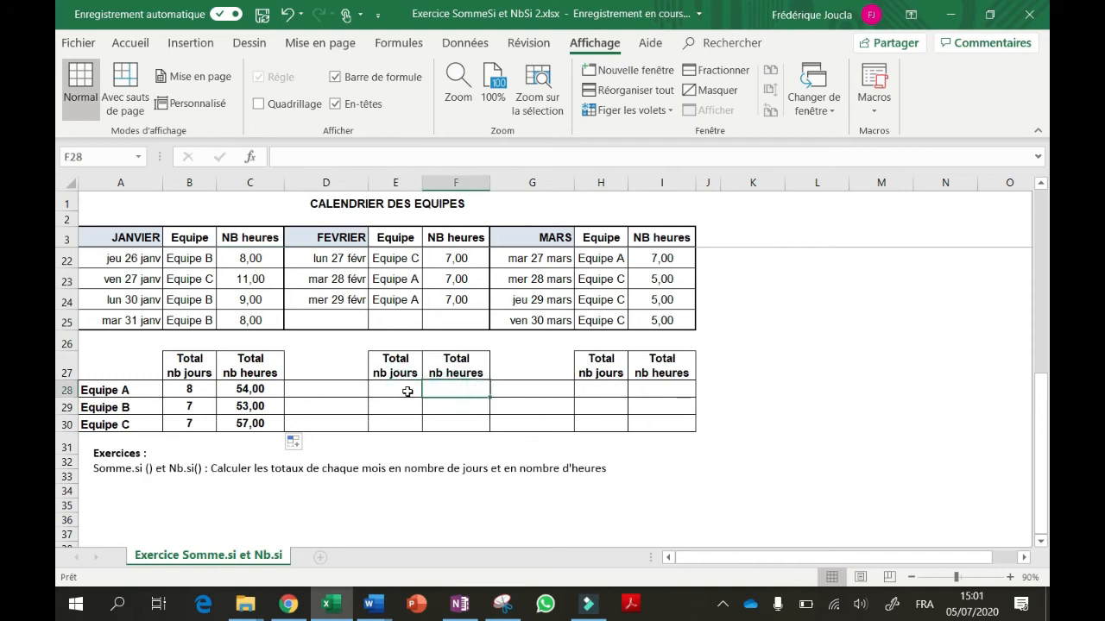
click(408, 391)
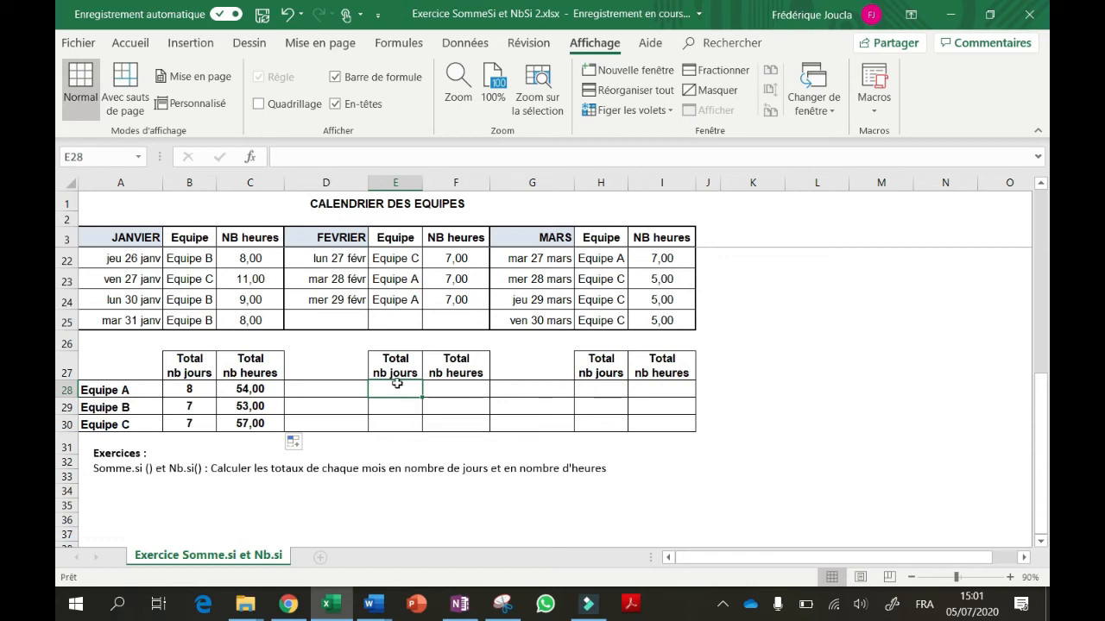
click(189, 390)
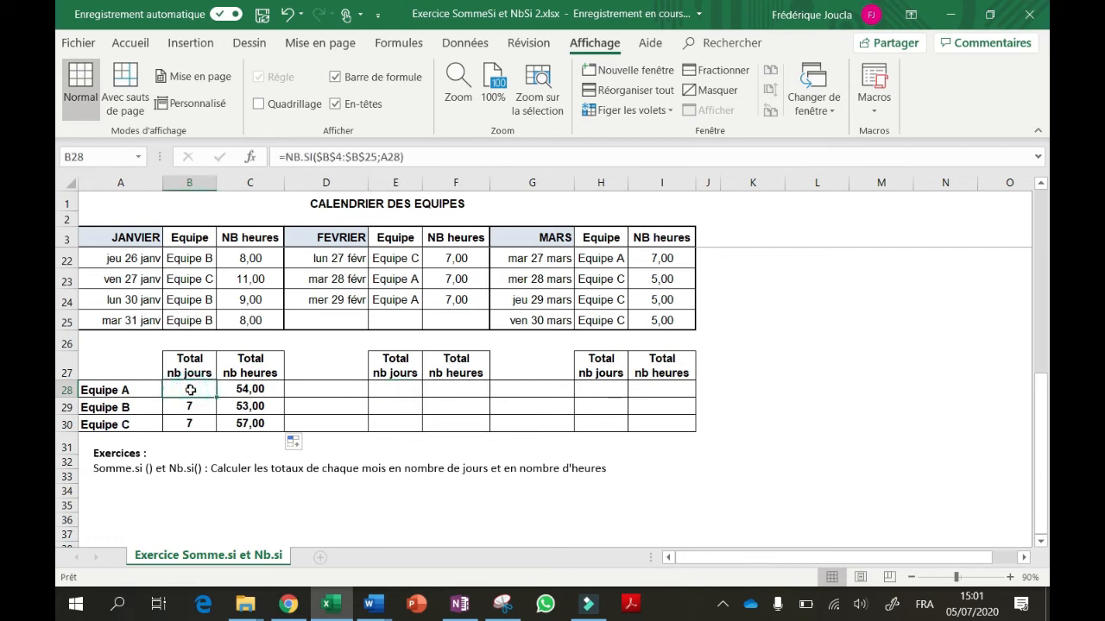
click(193, 391)
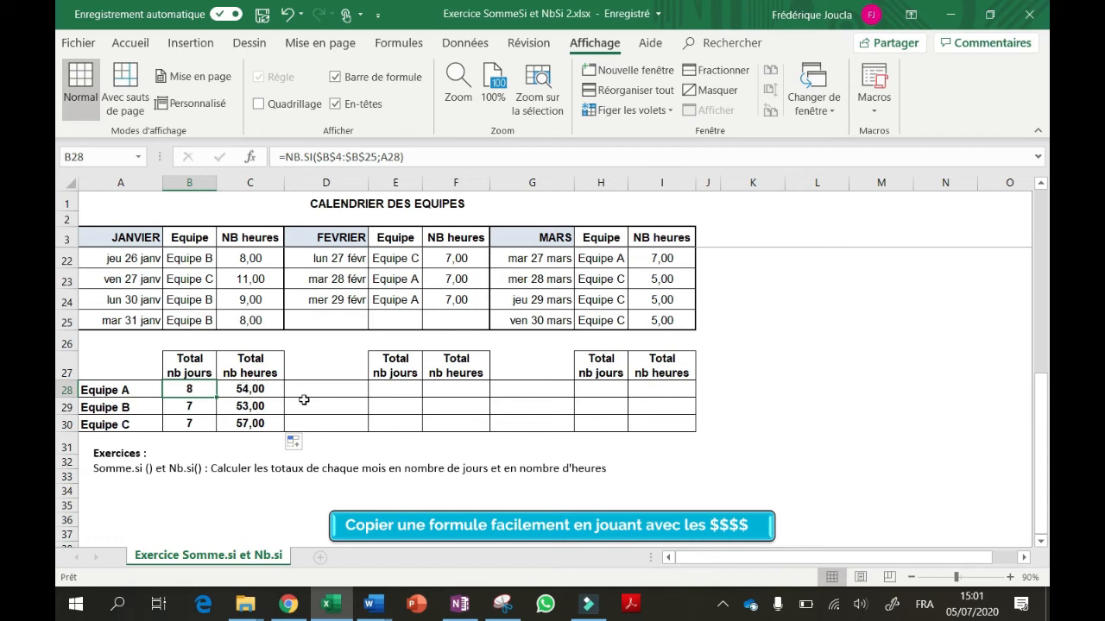
click(403, 390)
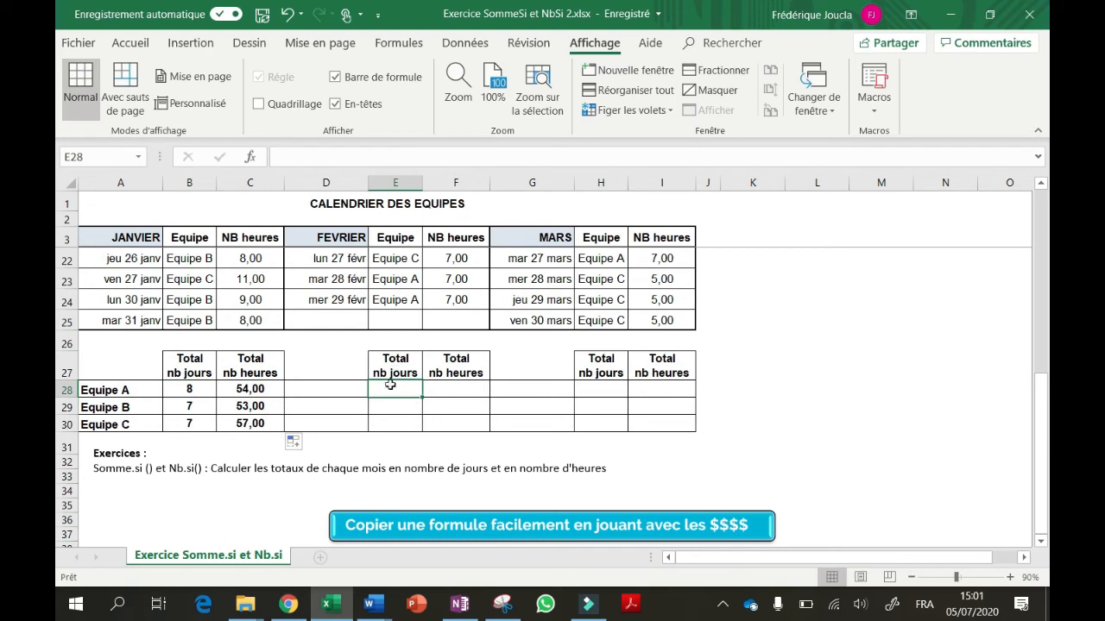
click(593, 390)
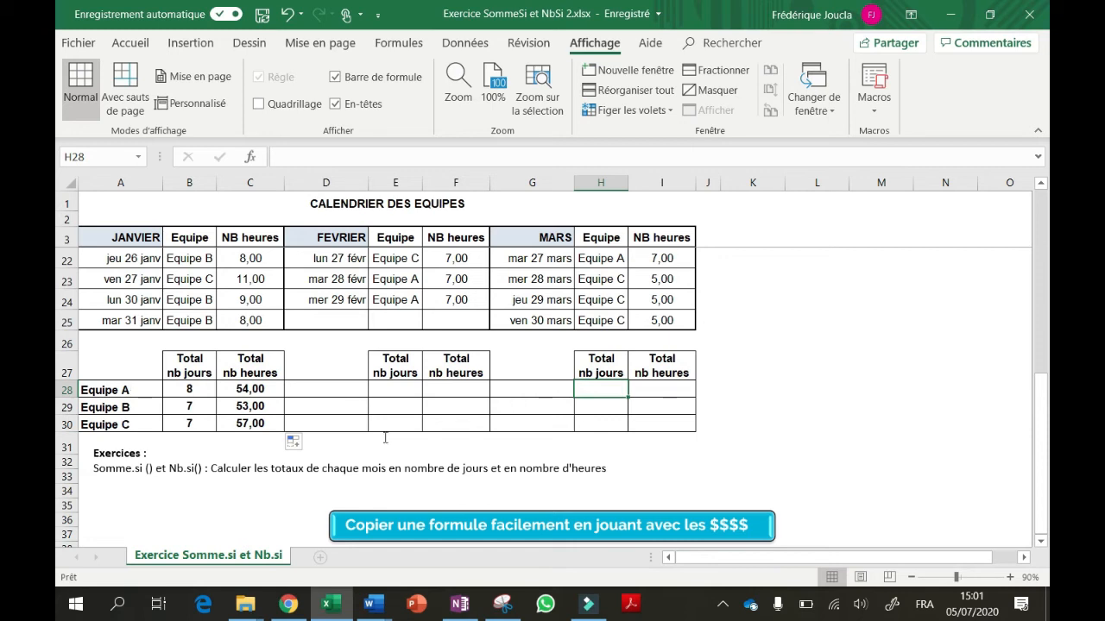
click(190, 390)
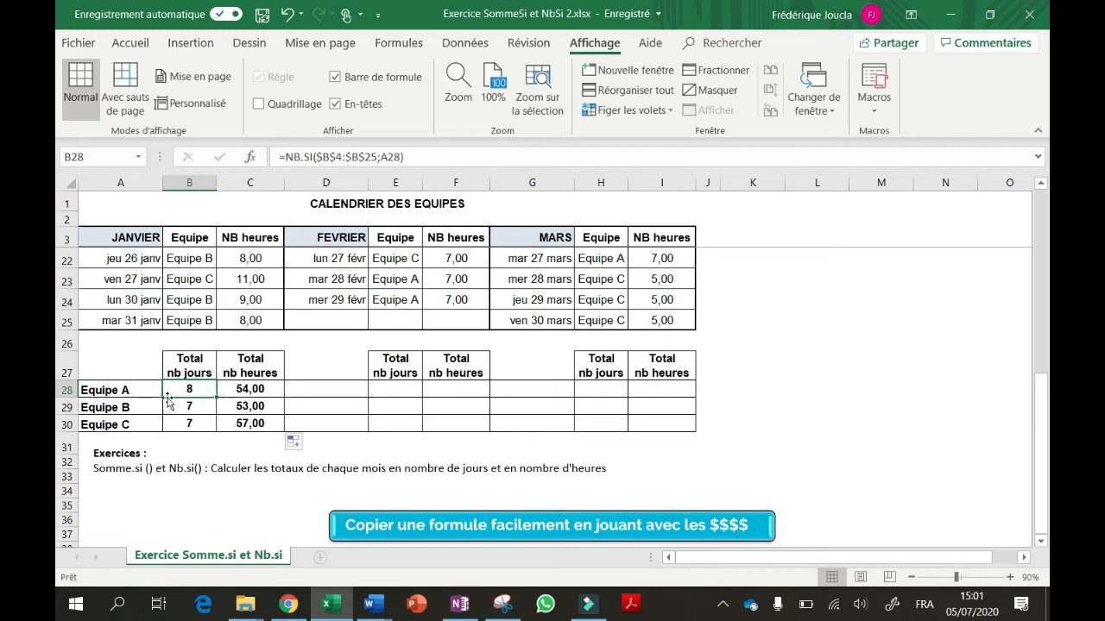
click(391, 390)
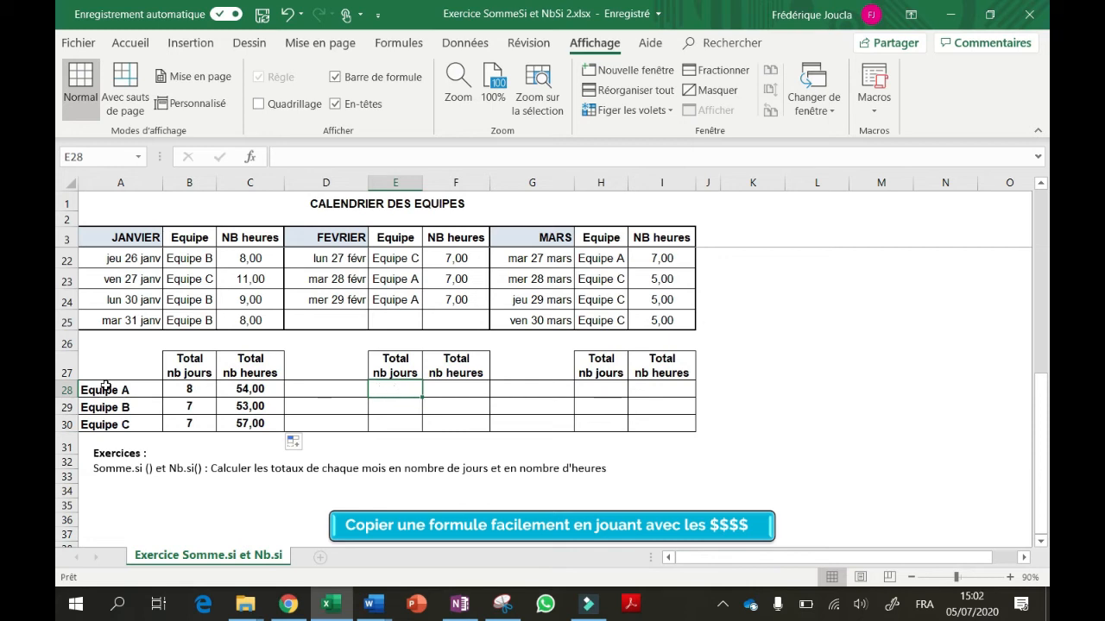
click(602, 390)
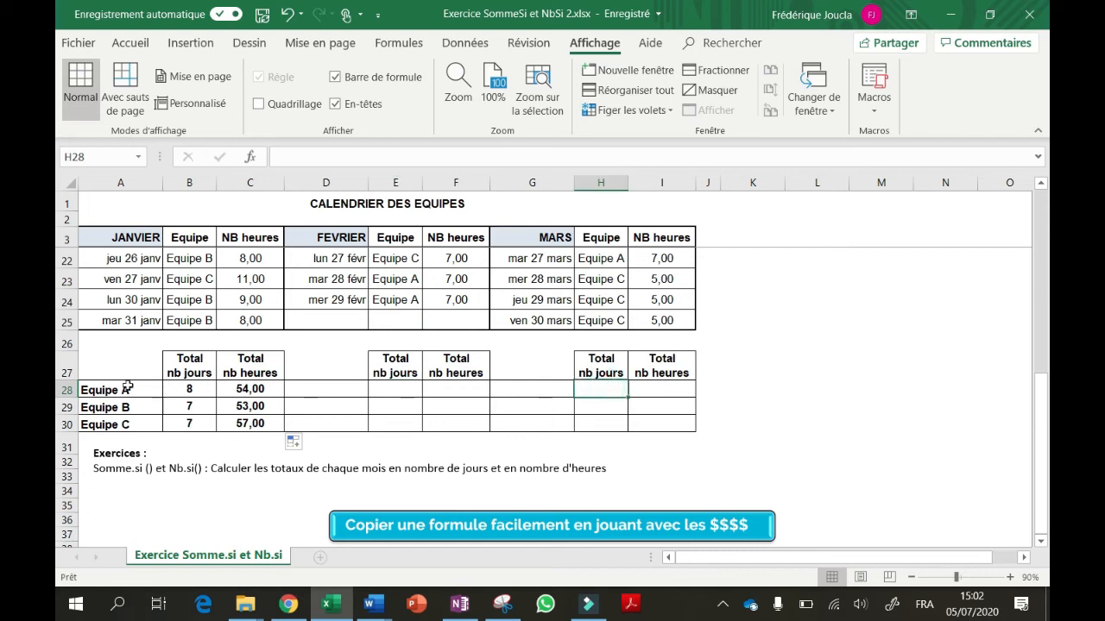
click(185, 388)
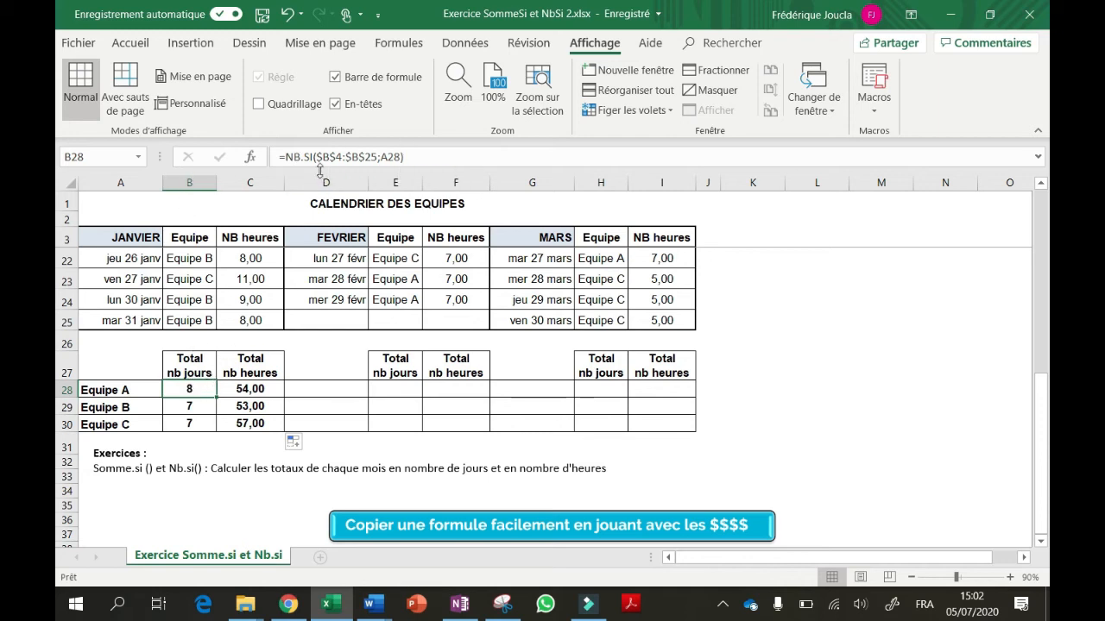
click(395, 389)
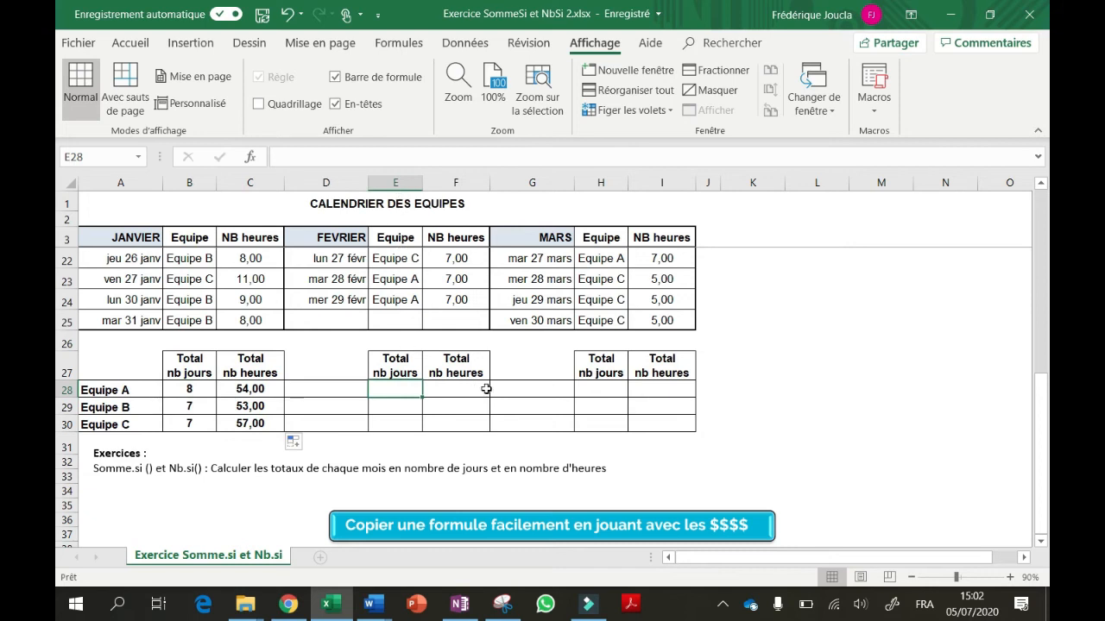
- Change B28's NB.SI formula to mixed references, =NB.SI(B$4:B$25;$A28), and validate it
click(590, 389)
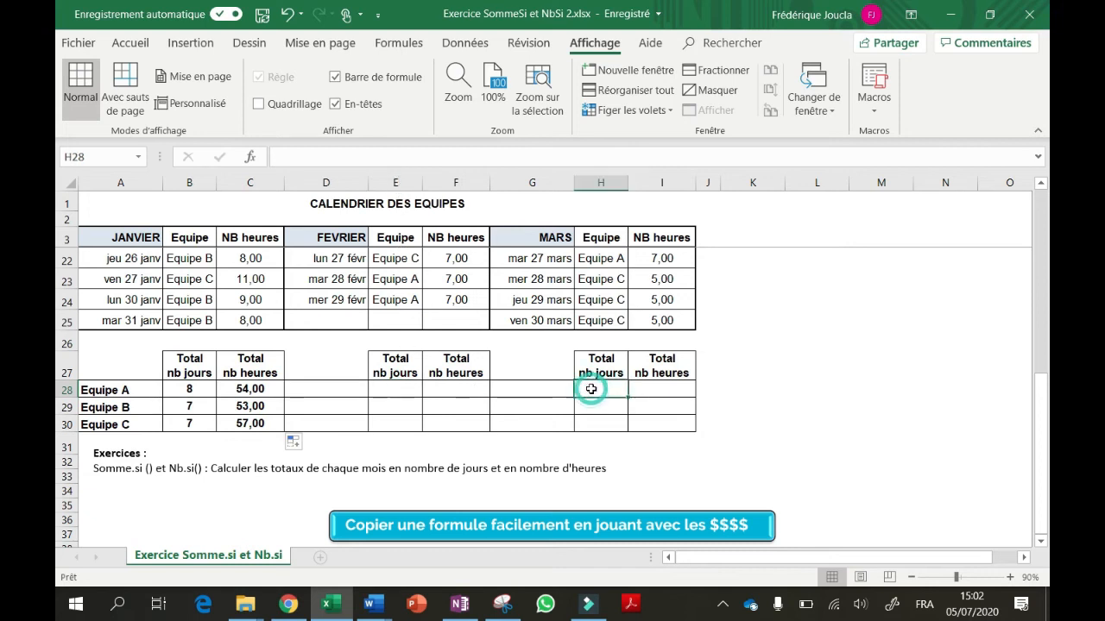
click(185, 390)
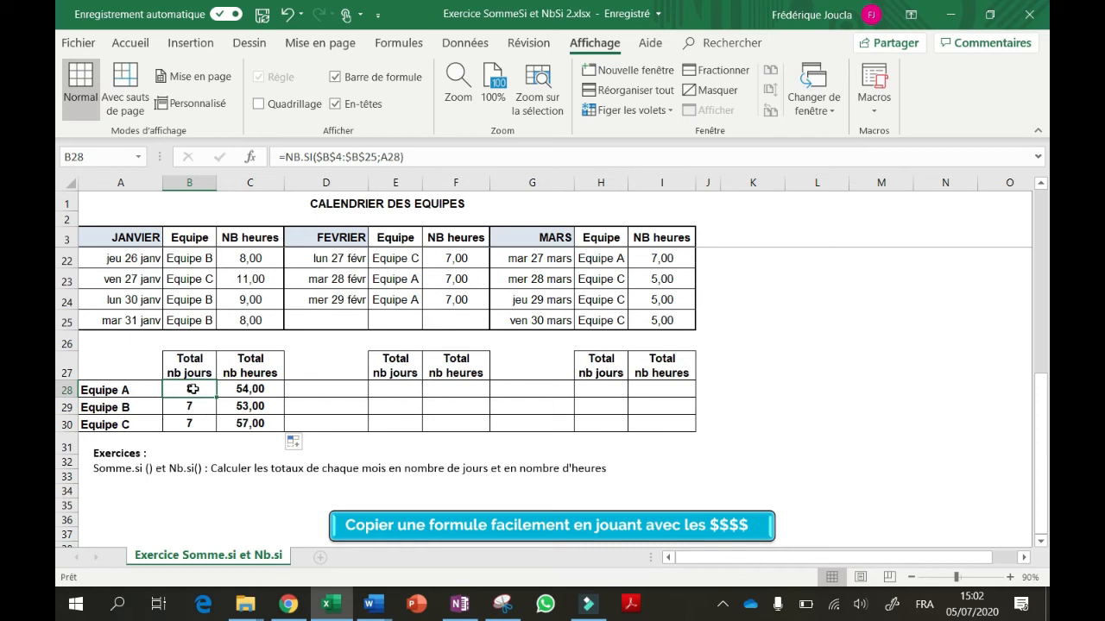
click(321, 156)
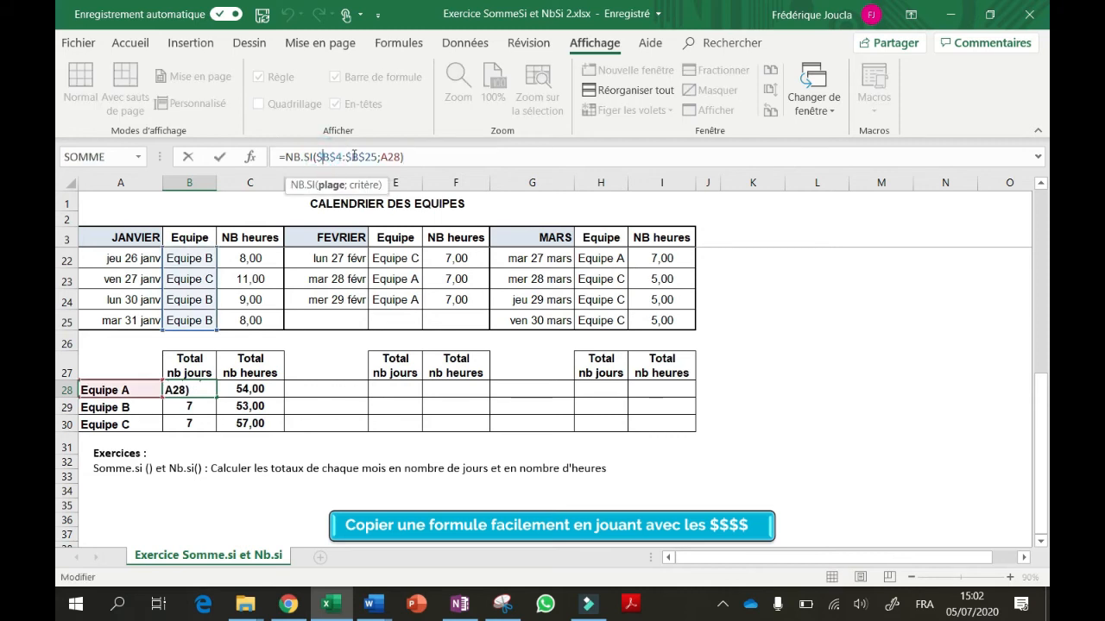
key(BackSpace)
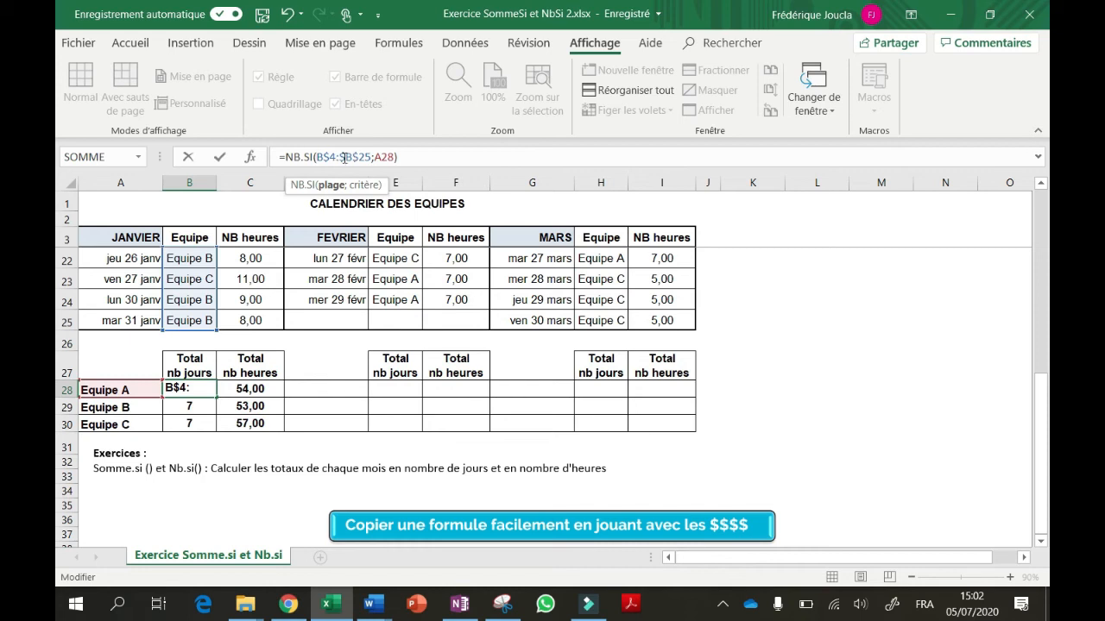
click(343, 156)
key(Delete)
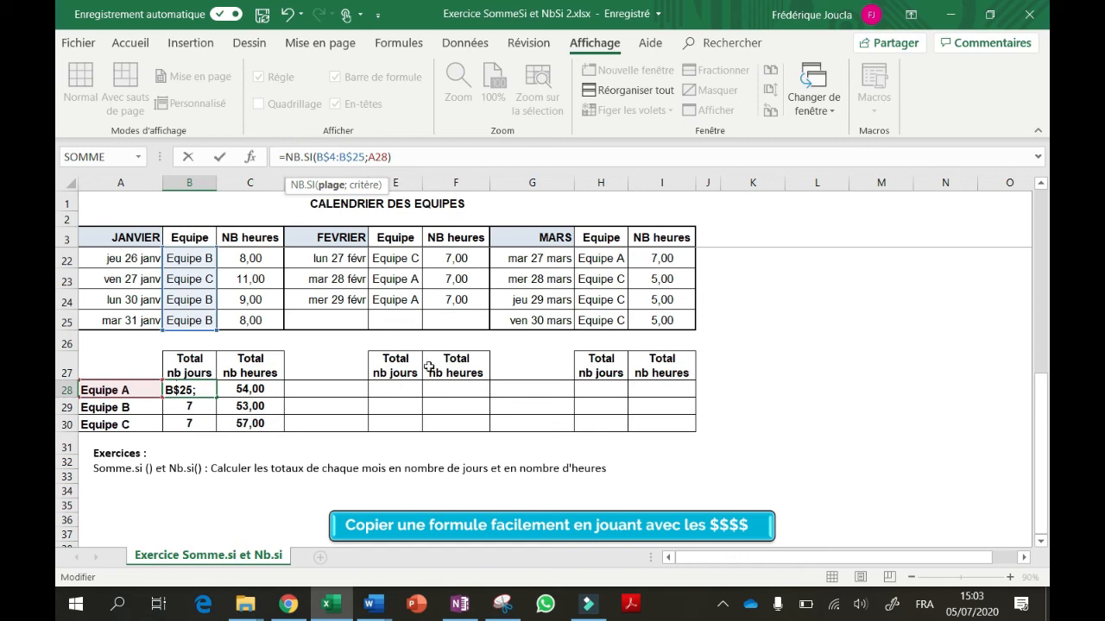
click(369, 156)
text($)
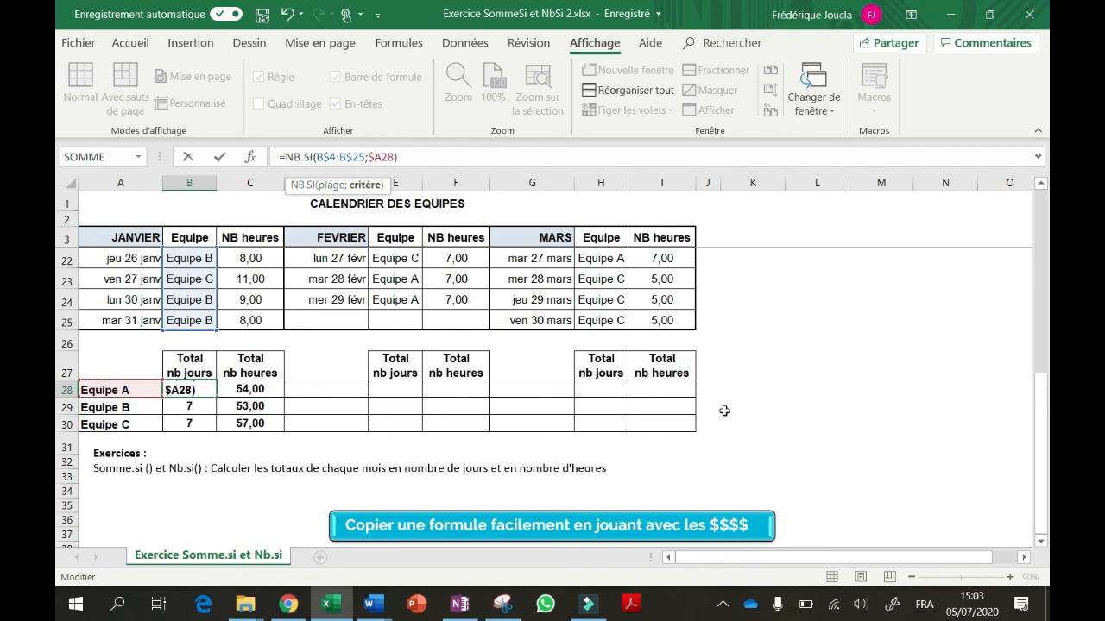
key(Return)
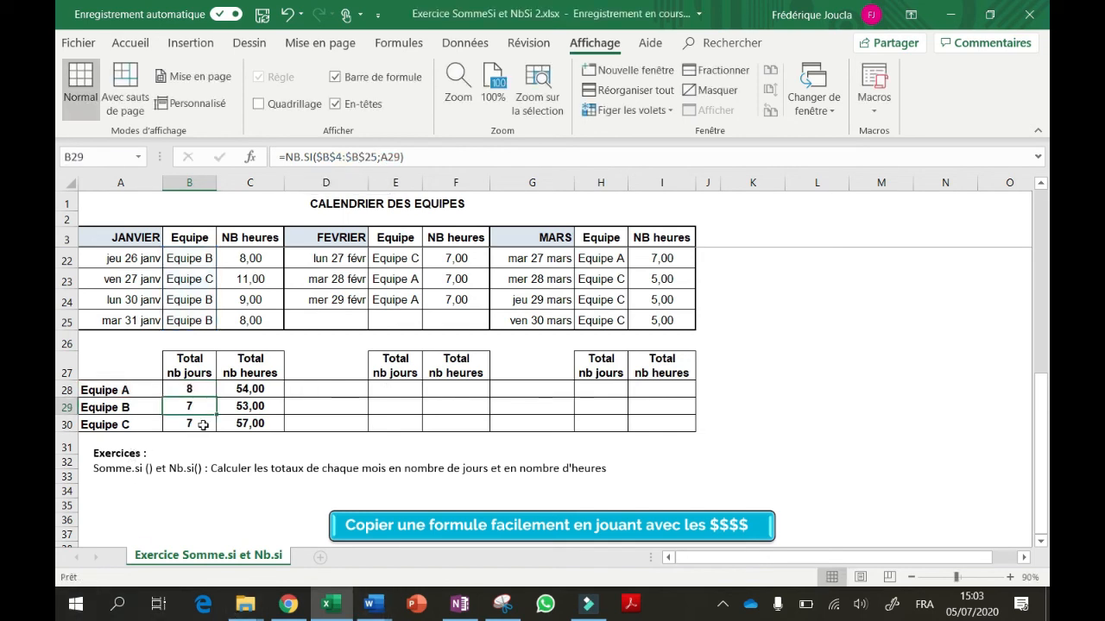
- Fill B28's NB.SI formula down to B30, and copy B28:B30 to the February and March day totals starting at E28 and H28
click(195, 389)
drag(216, 397, 214, 429)
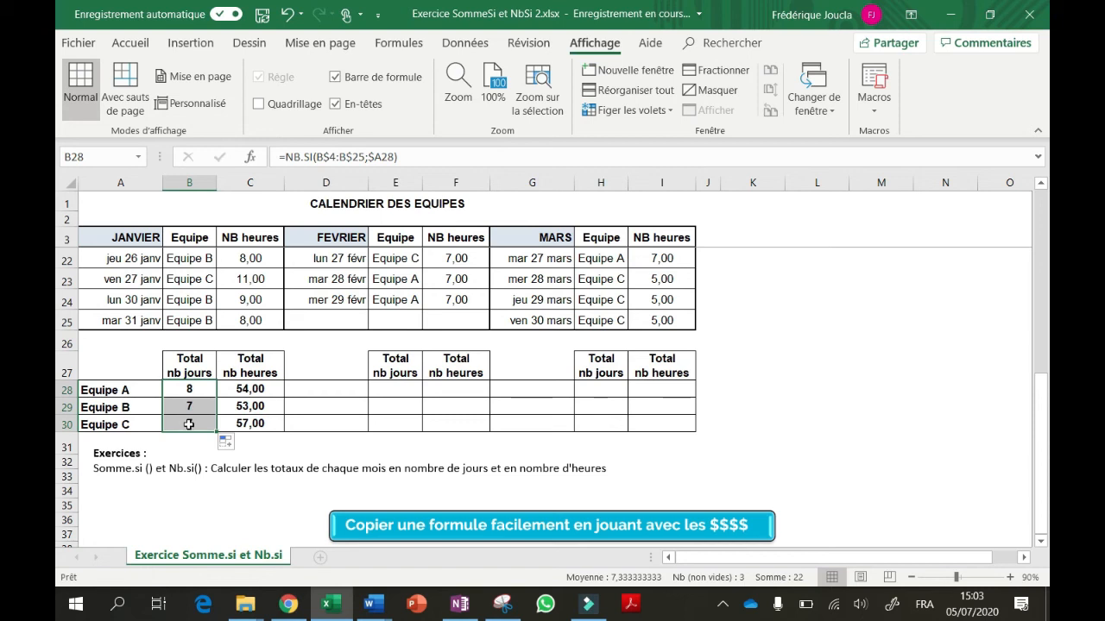
key(ctrl+c)
click(392, 390)
key(ctrl+v)
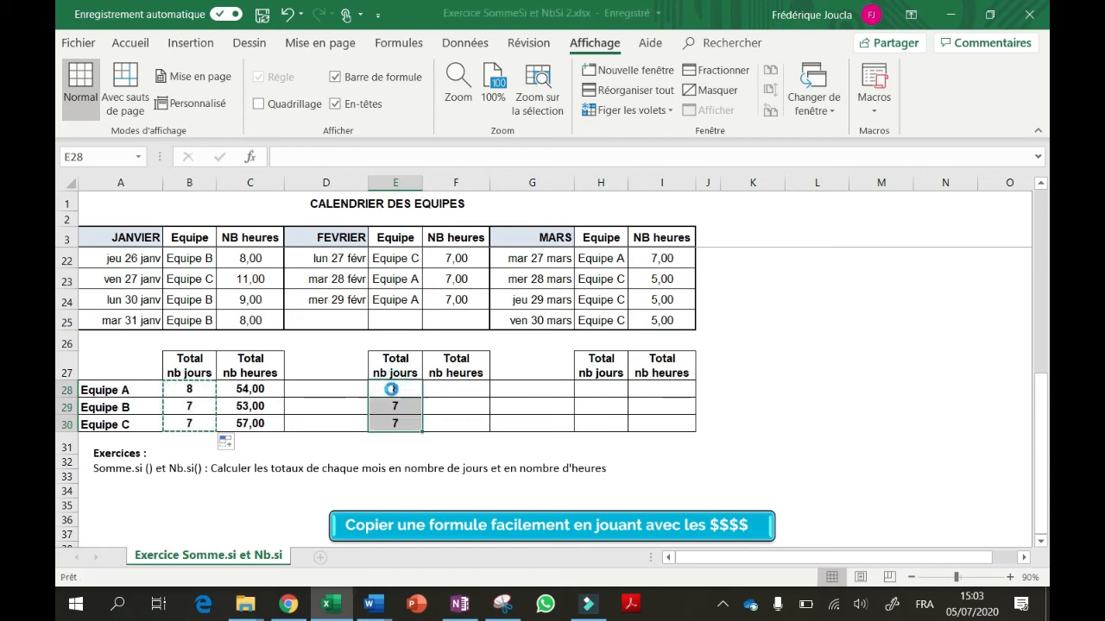
click(586, 388)
key(ctrl+v)
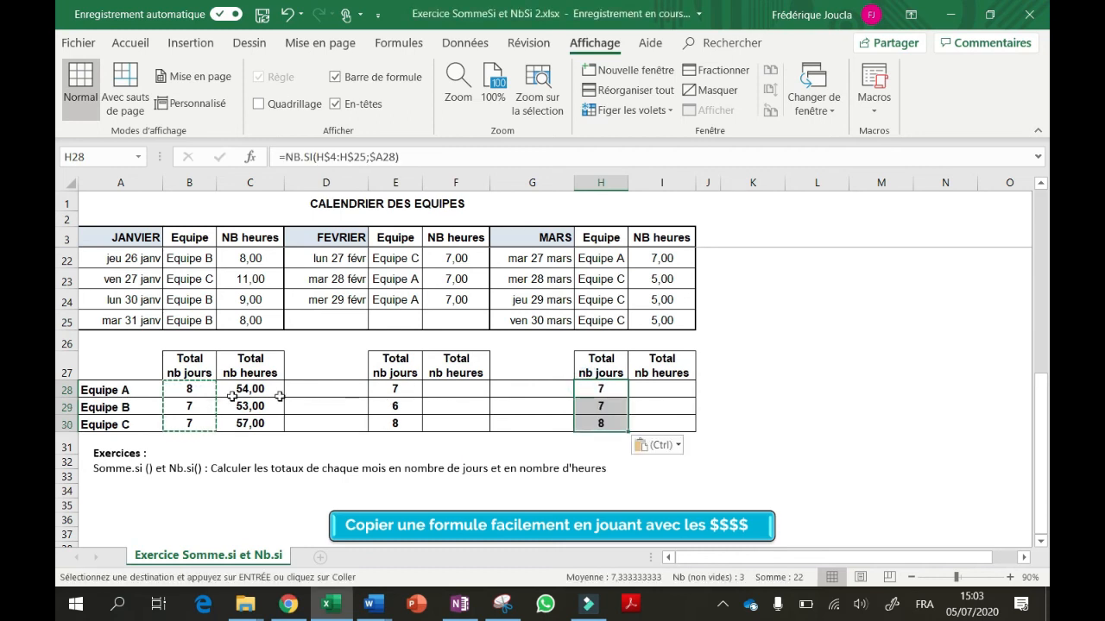
- Check the ranges and criteria referenced by the copied NB.SI formulas in E28, E29 and H29
click(400, 389)
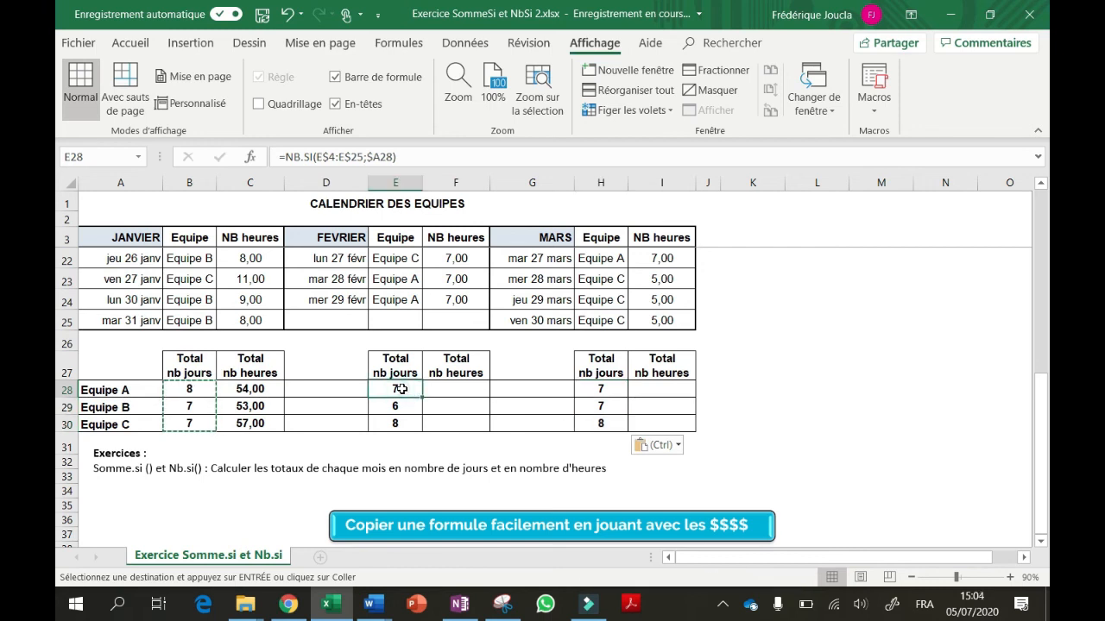
double_click(402, 389)
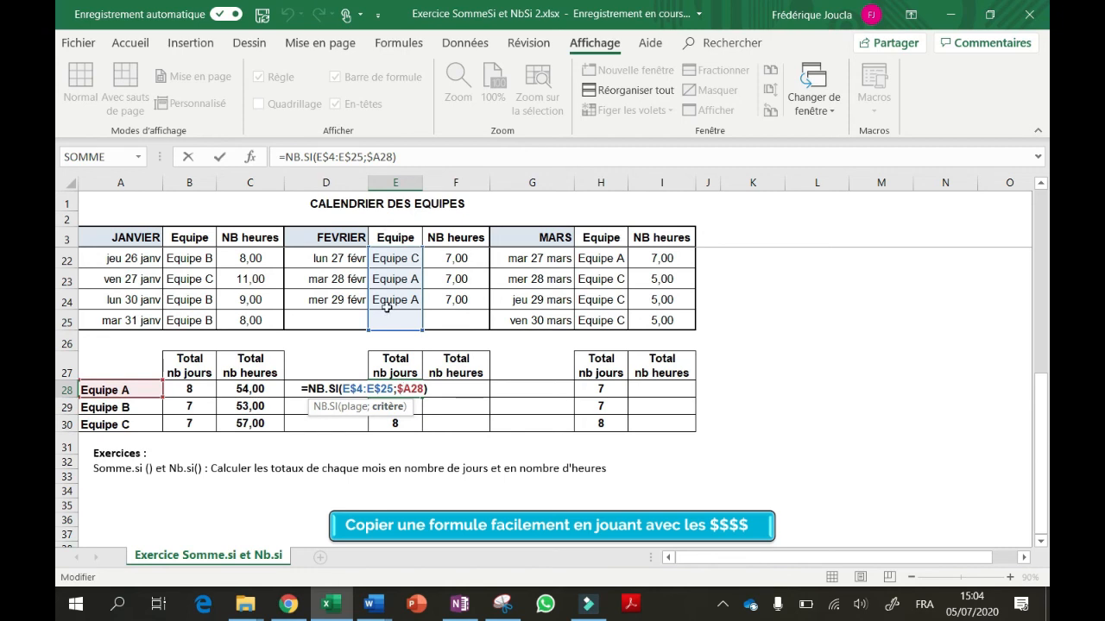
key(Return)
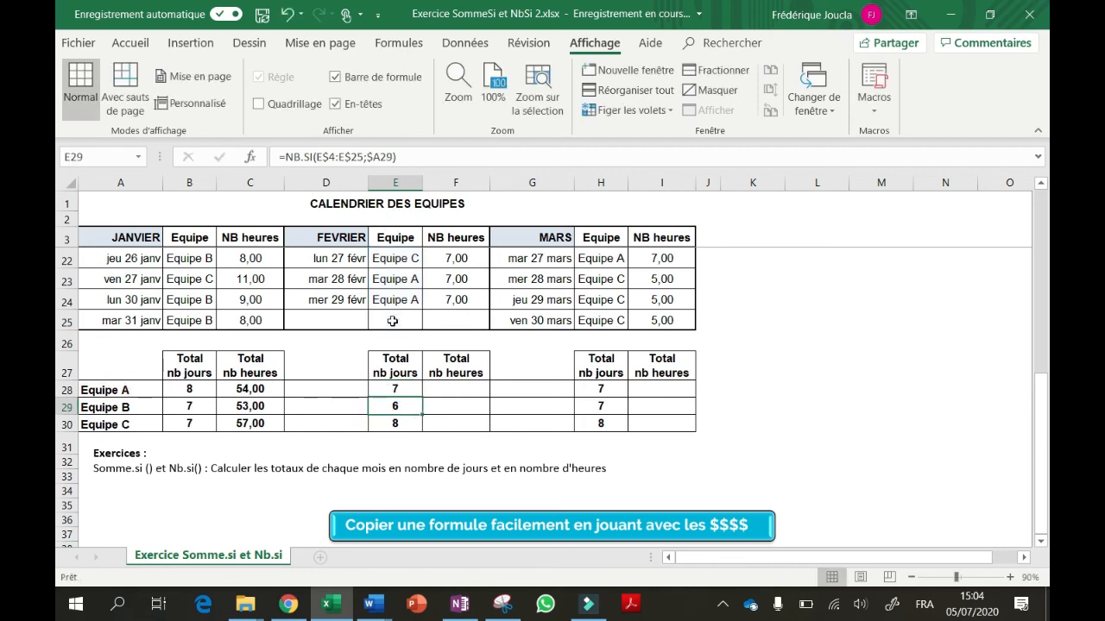
double_click(413, 410)
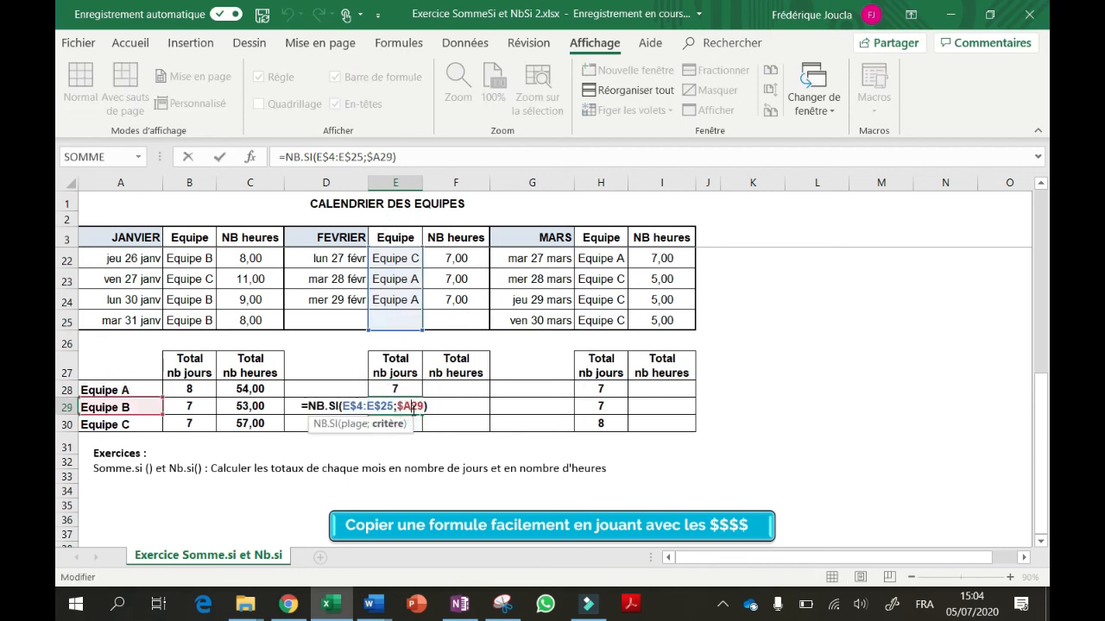
key(Return)
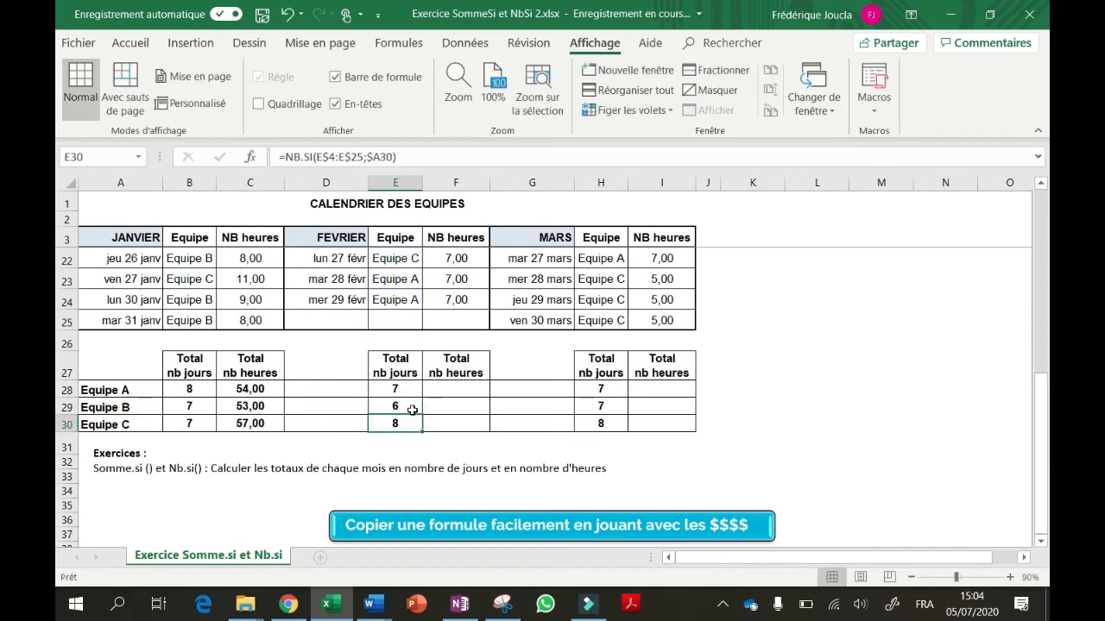
double_click(602, 406)
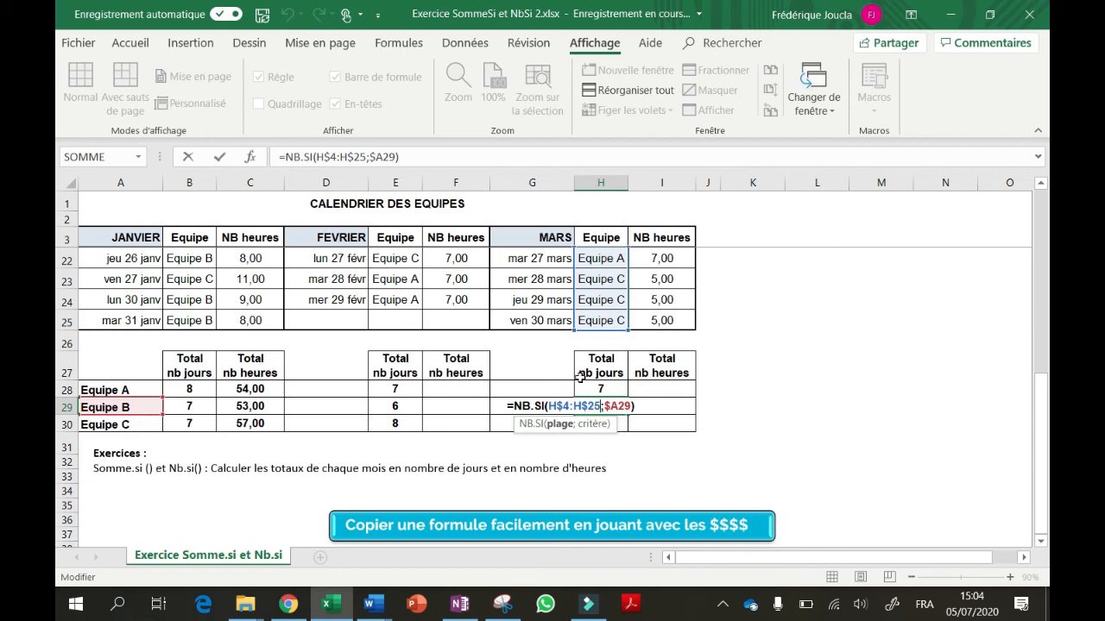
key(Return)
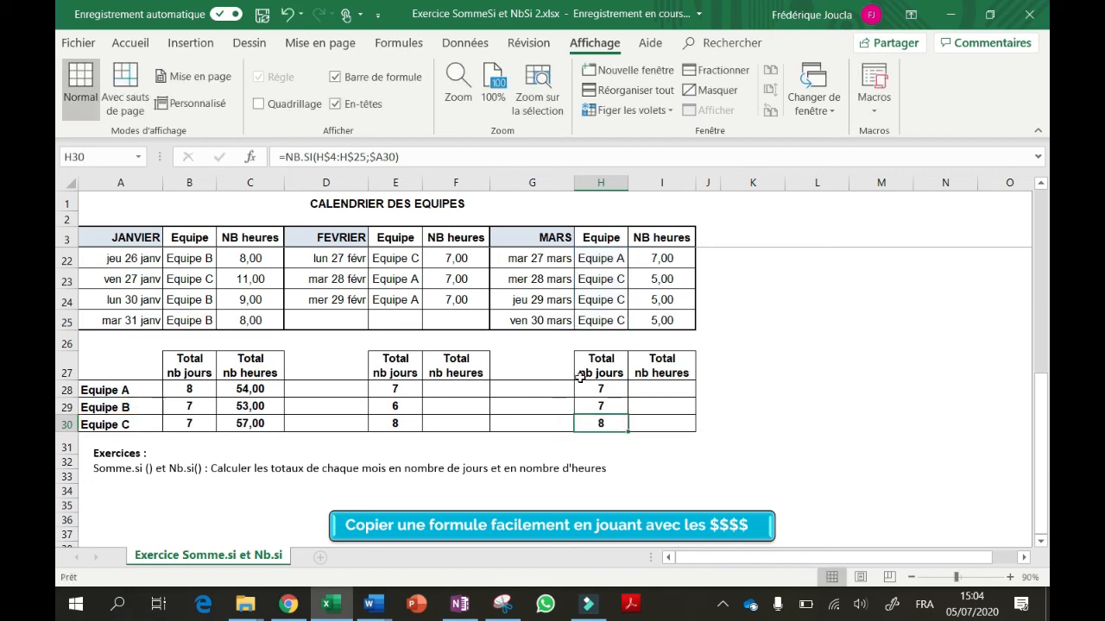
- Change C28's SOMME.SI formula to mixed references, =SOMME.SI(B$4:B$25;$A28;C$4:C$25), and validate it
click(257, 389)
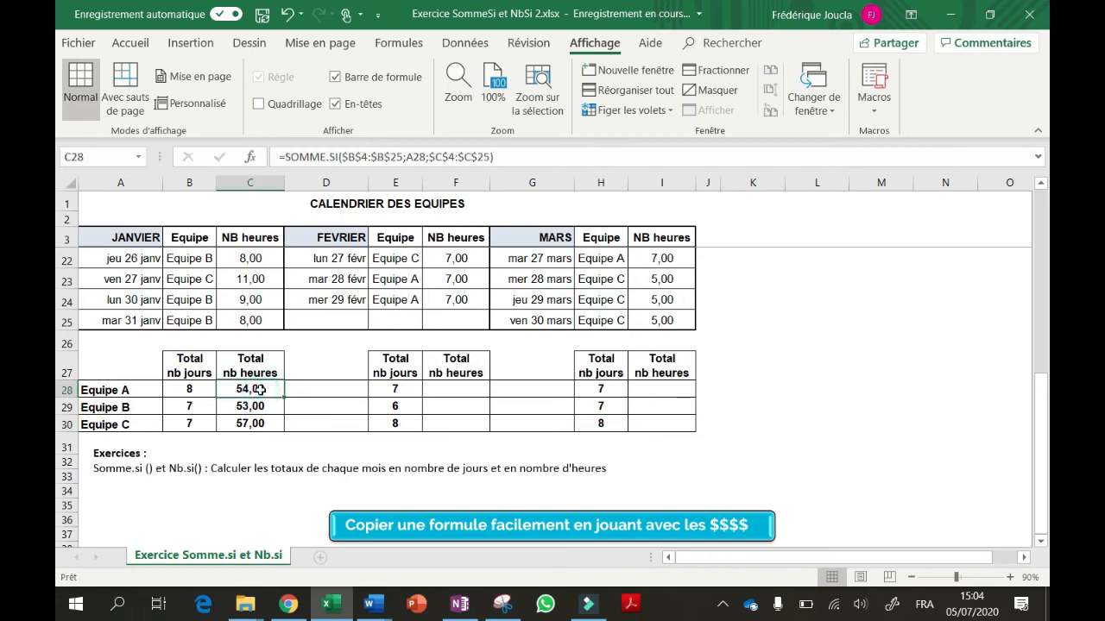
click(344, 156)
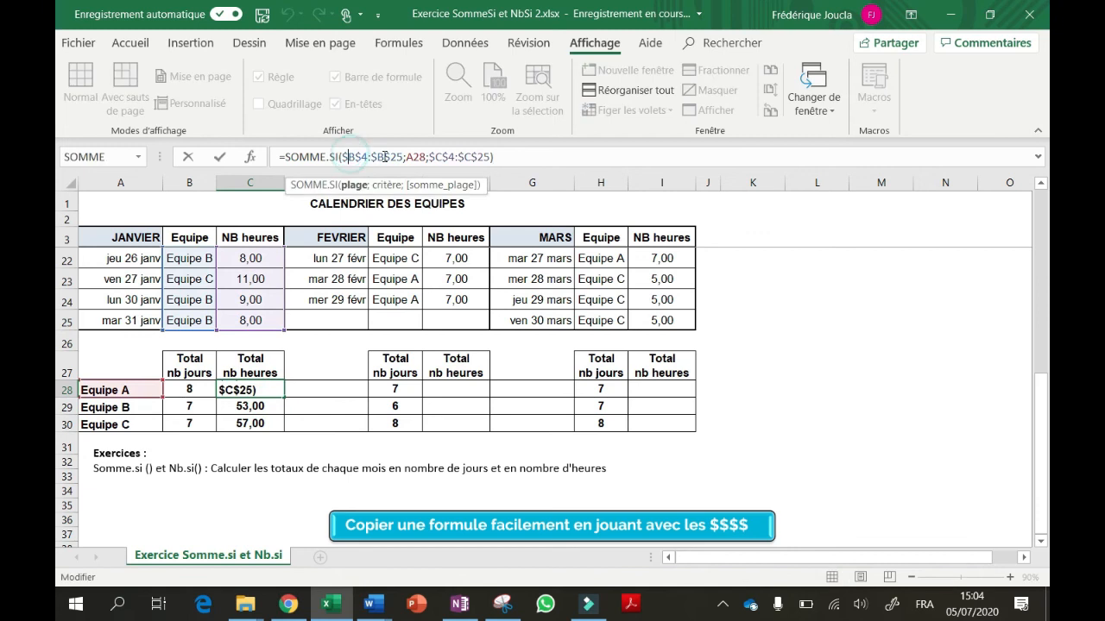
key(Delete)
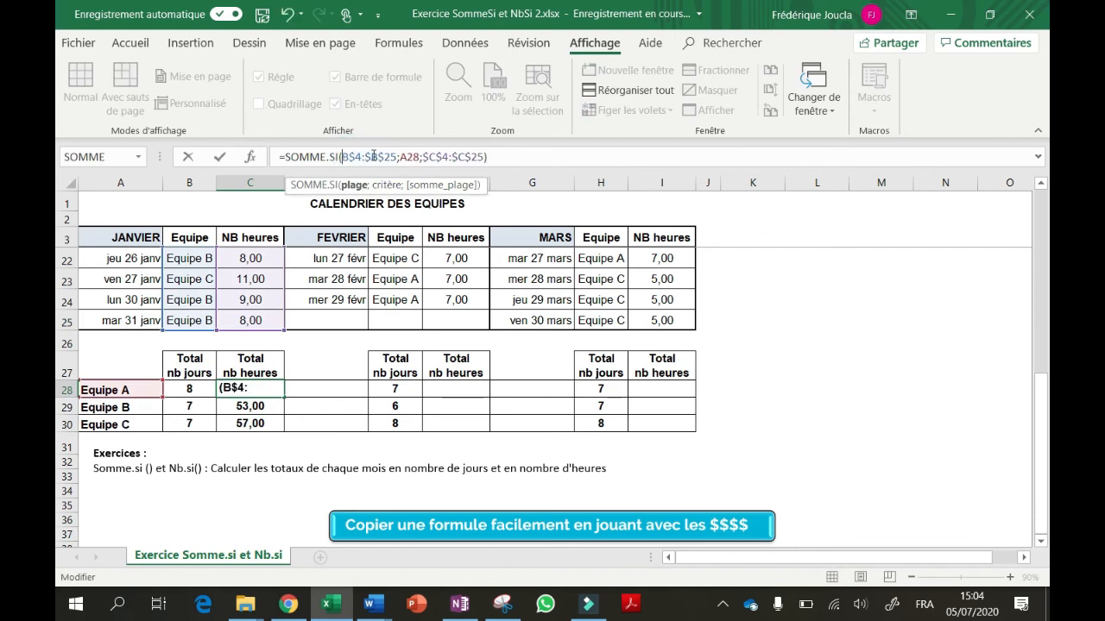
key(Delete)
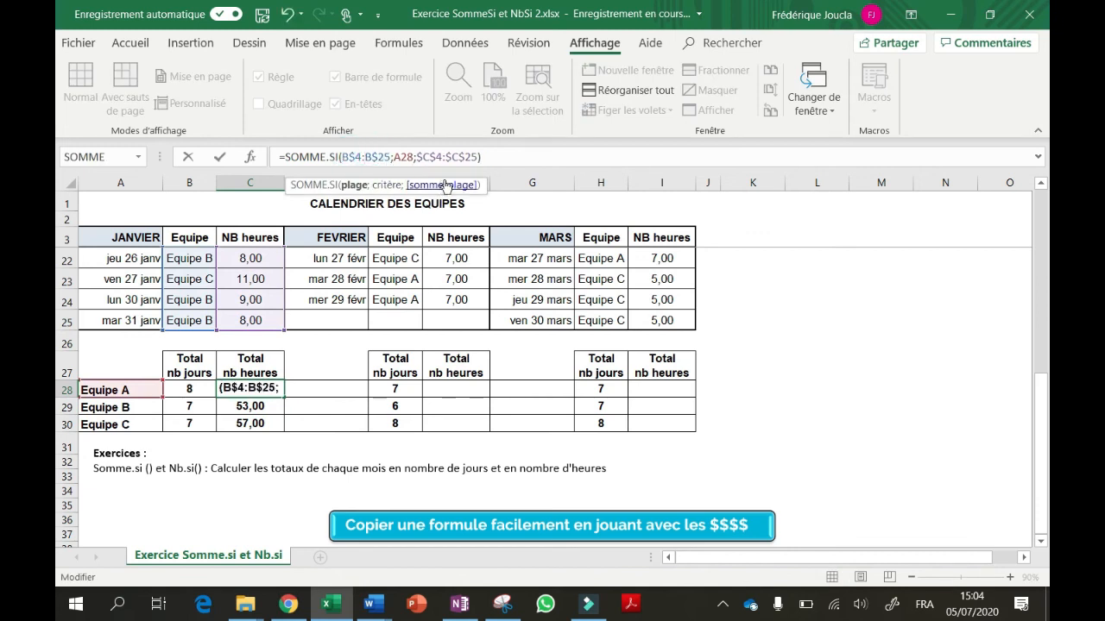
click(394, 156)
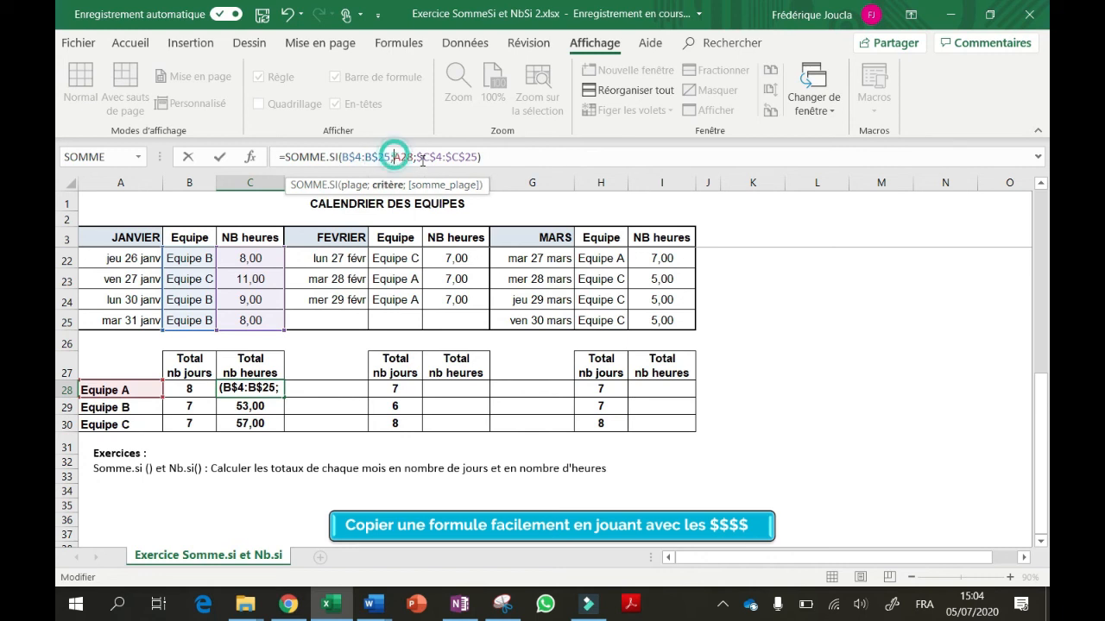
text($)
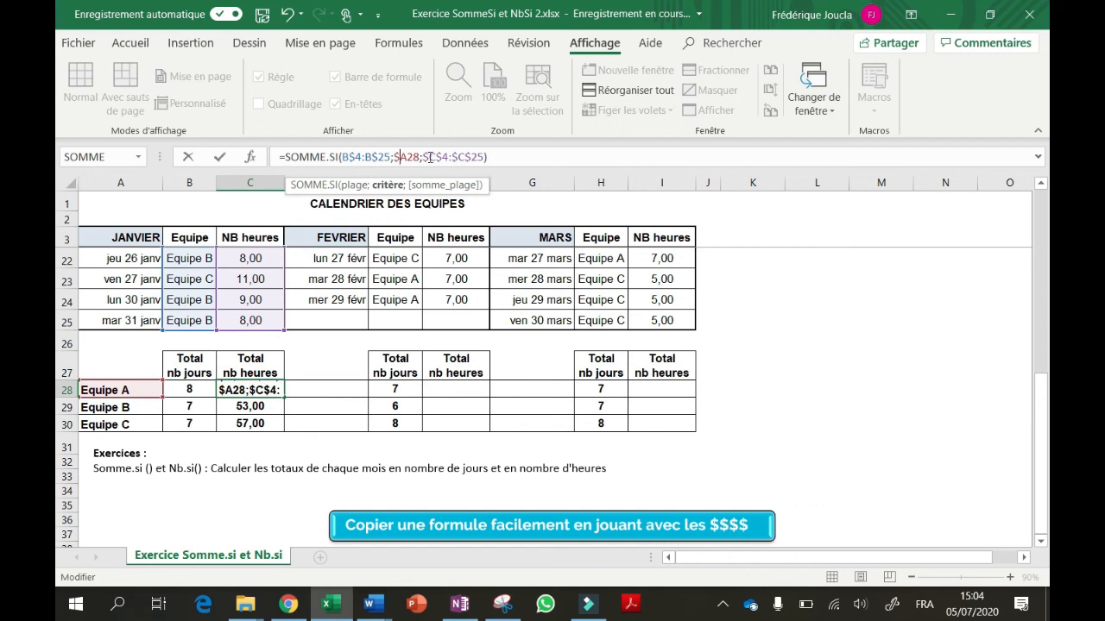
click(430, 157)
key(BackSpace)
click(450, 153)
key(BackSpace)
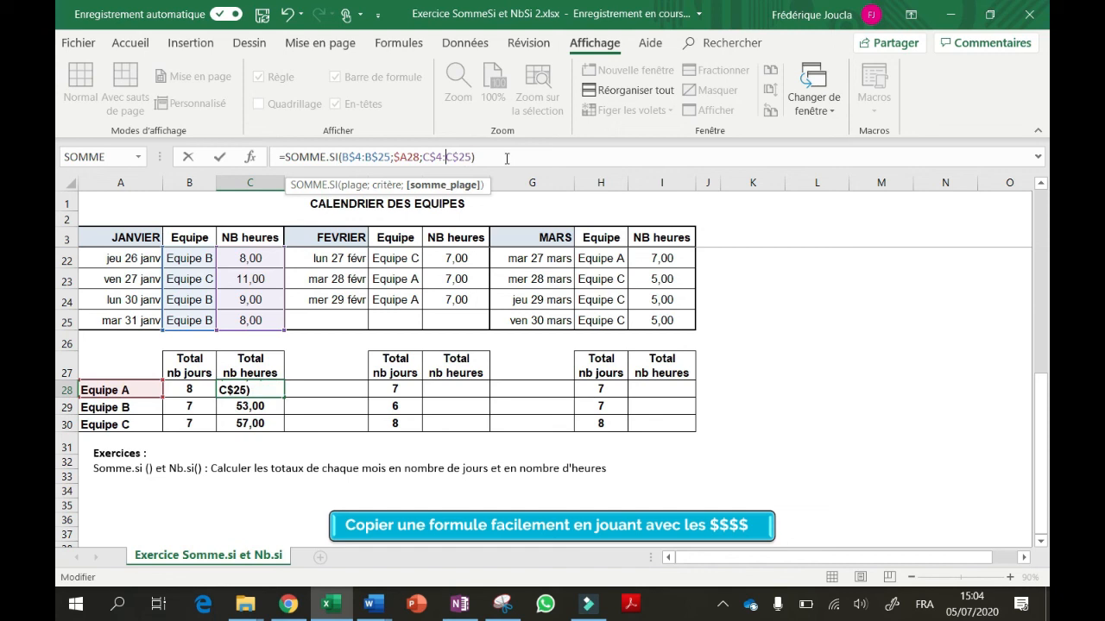
key(Return)
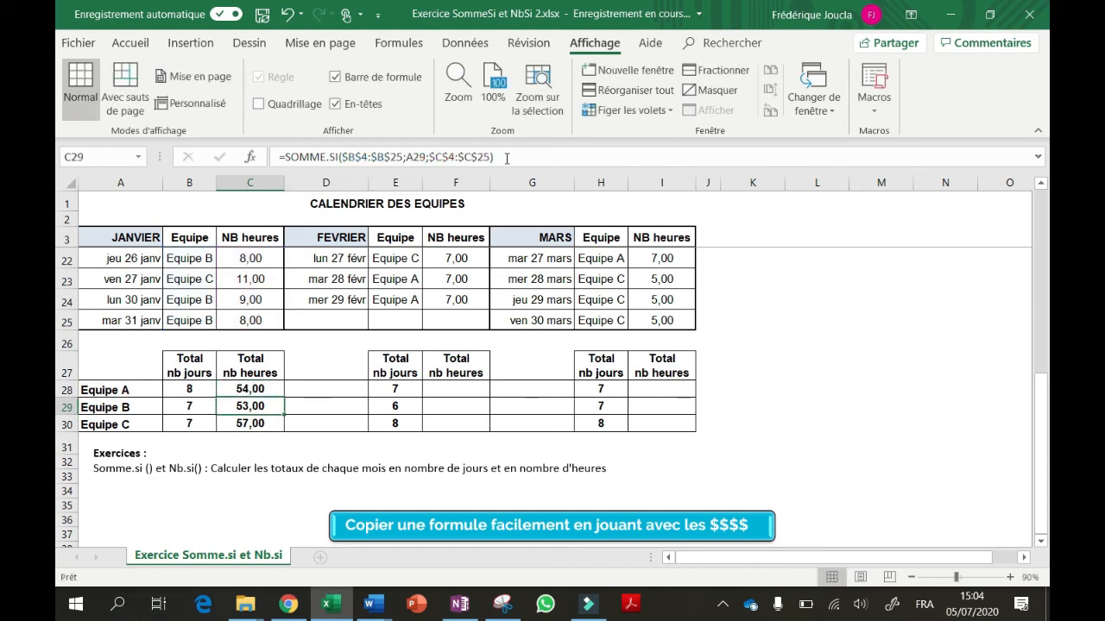
- Fill C28's SOMME.SI formula down to C30, and copy C28:C30 to the February and March hour totals starting at F28 and I28
click(271, 389)
drag(284, 397, 285, 427)
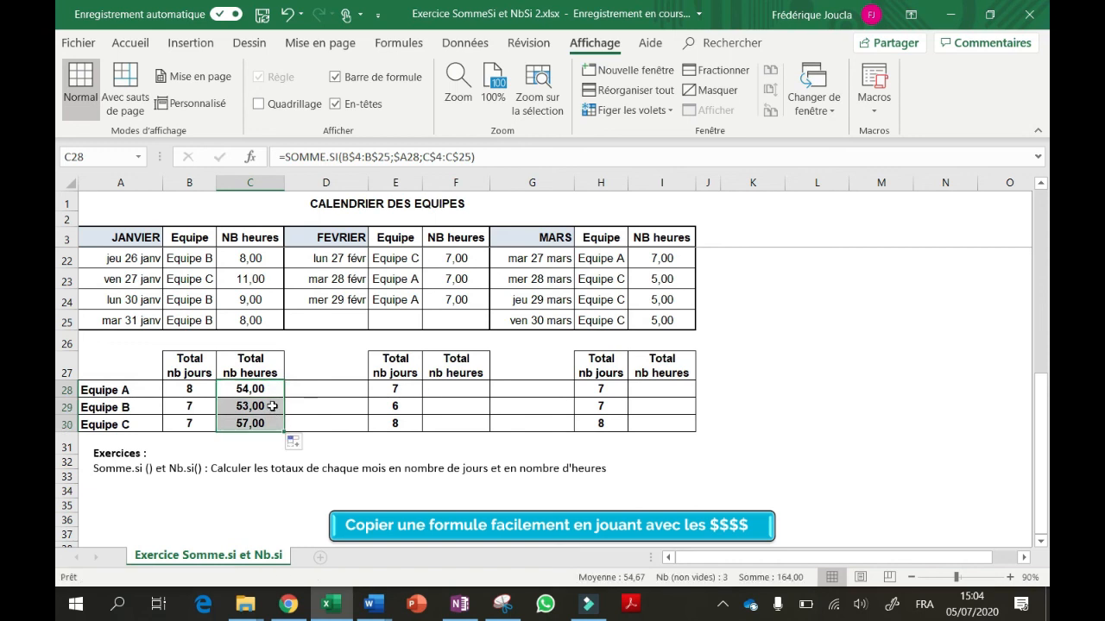
key(ctrl+c)
click(447, 390)
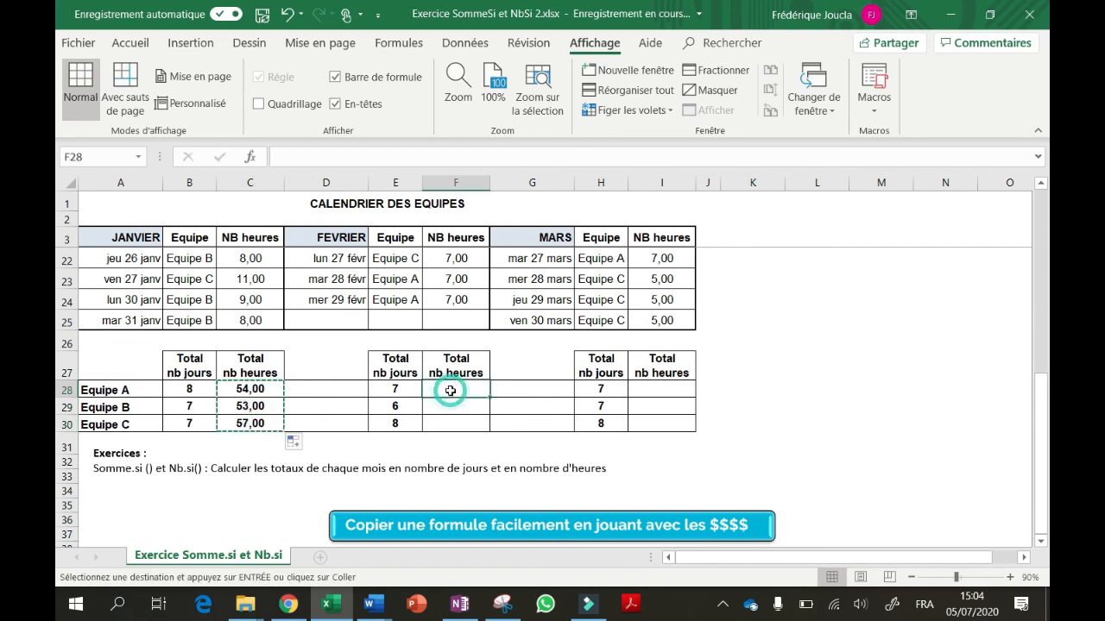
key(ctrl+v)
click(646, 389)
key(ctrl+v)
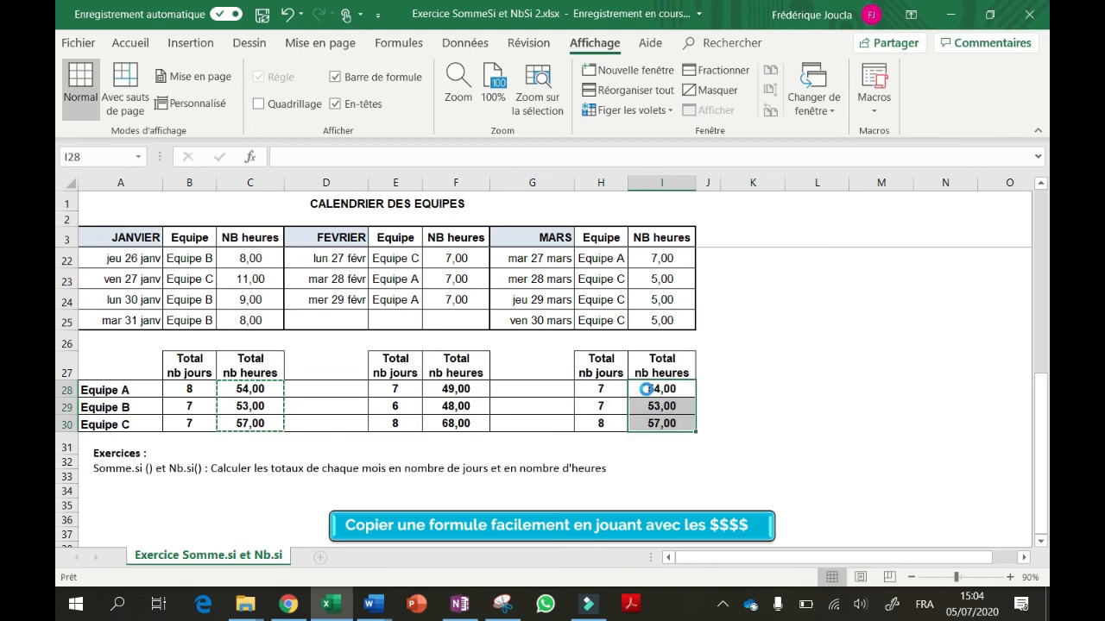
- Check the references in the copied SOMME.SI formula for Equipe A's February hours in F28
click(457, 389)
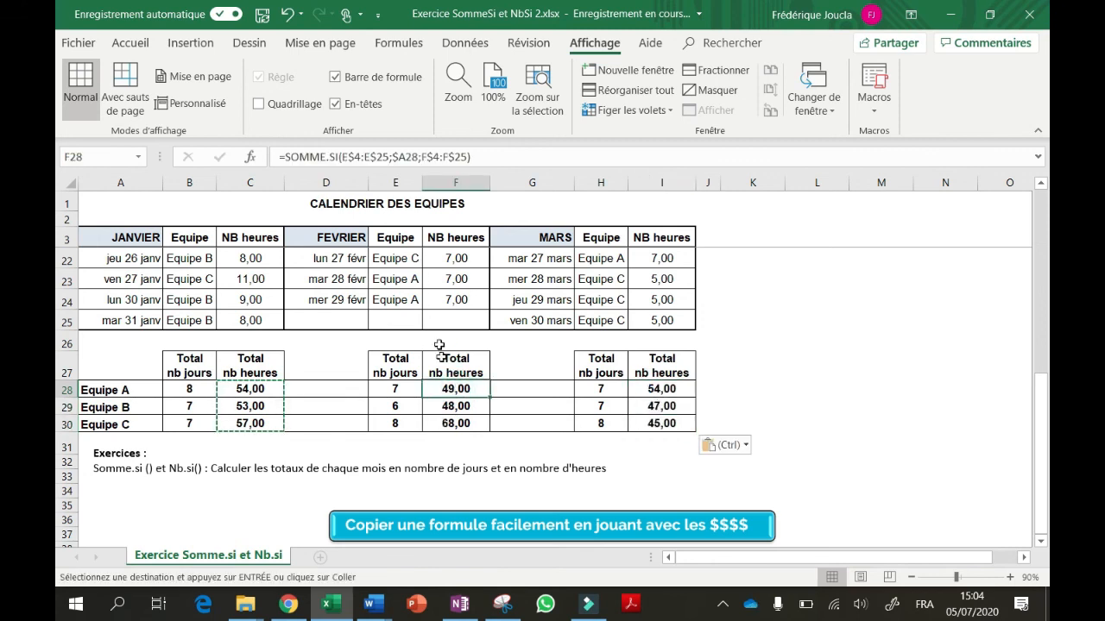